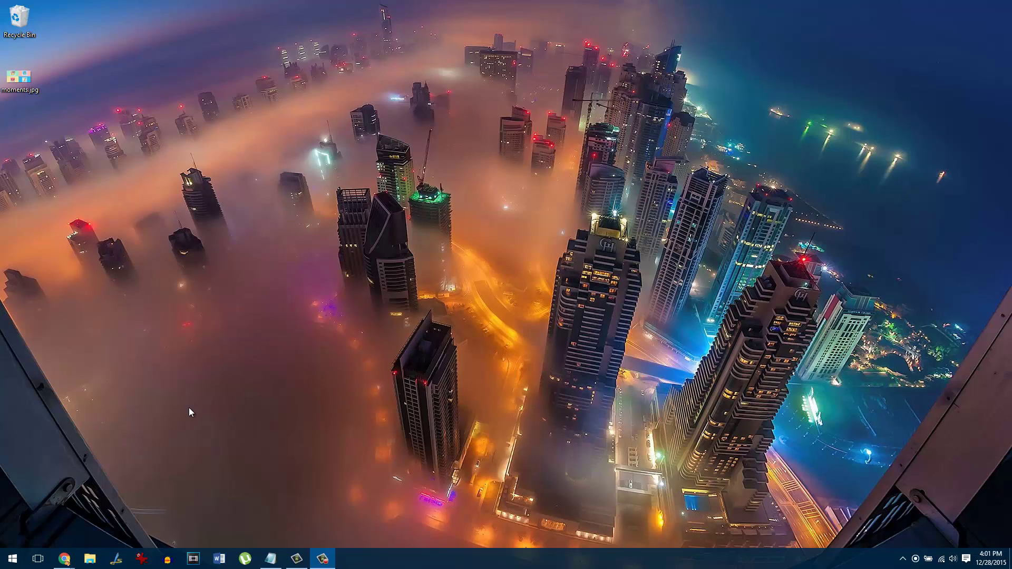
# Open the System page and go to Advanced system settings to reach System Properties
pyautogui.click(21, 563)
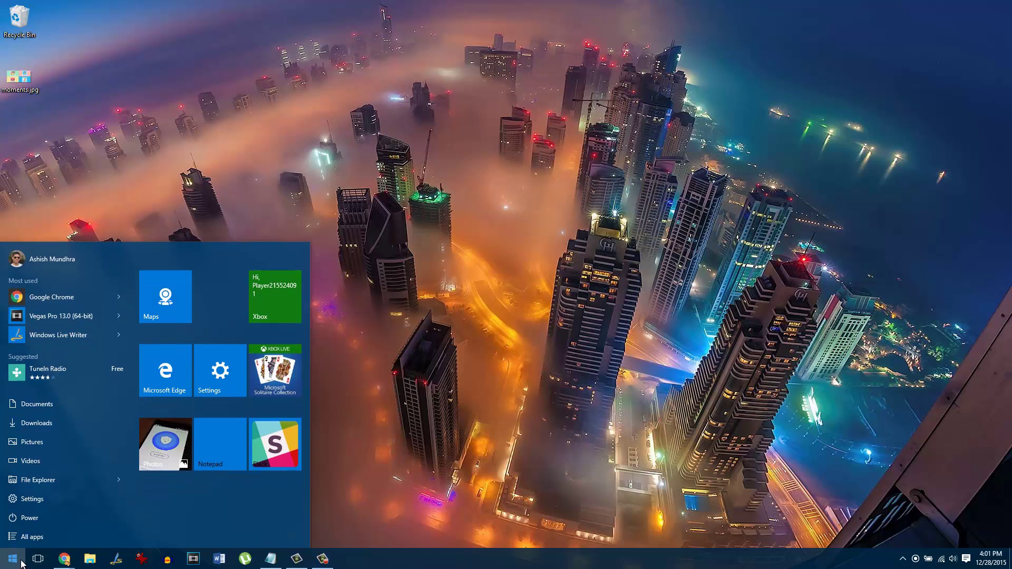
pyautogui.click(21, 563)
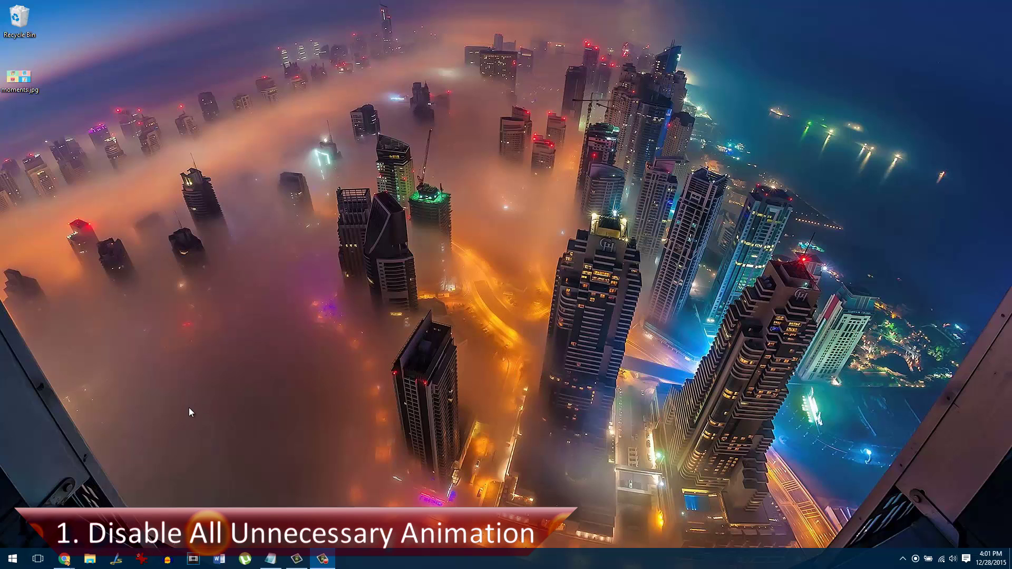
pyautogui.click(21, 563)
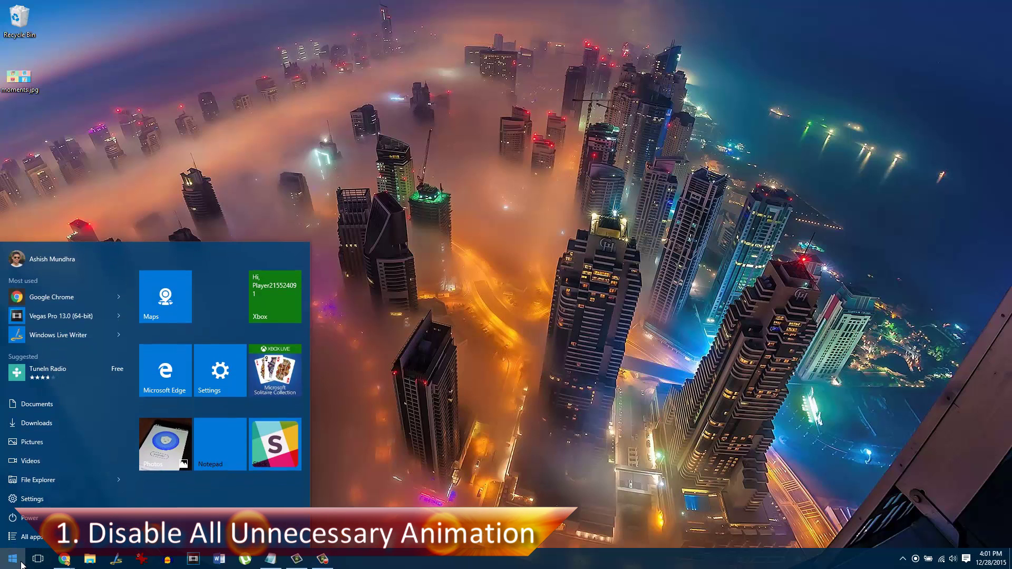
pyautogui.click(21, 562)
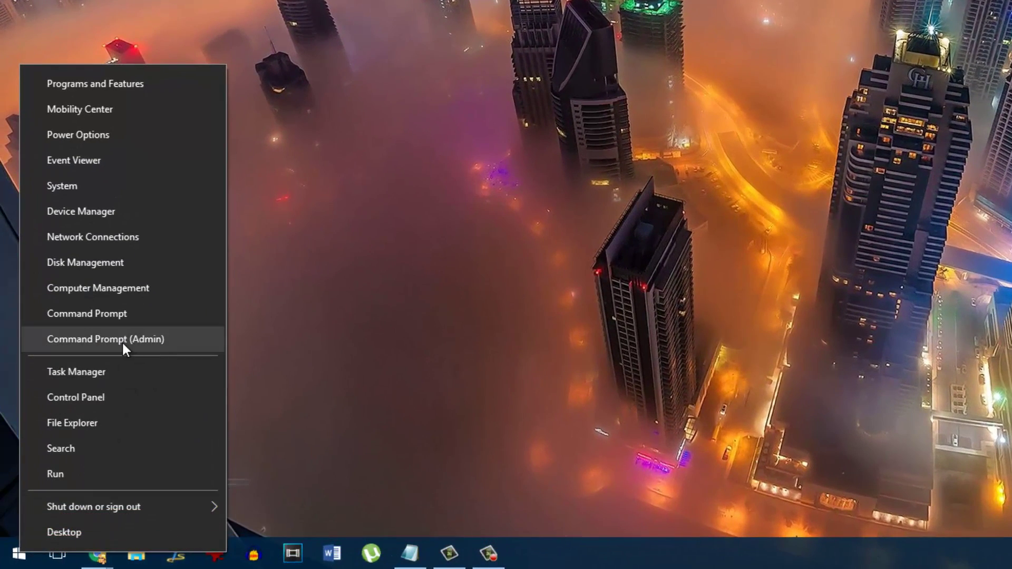
pyautogui.click(106, 176)
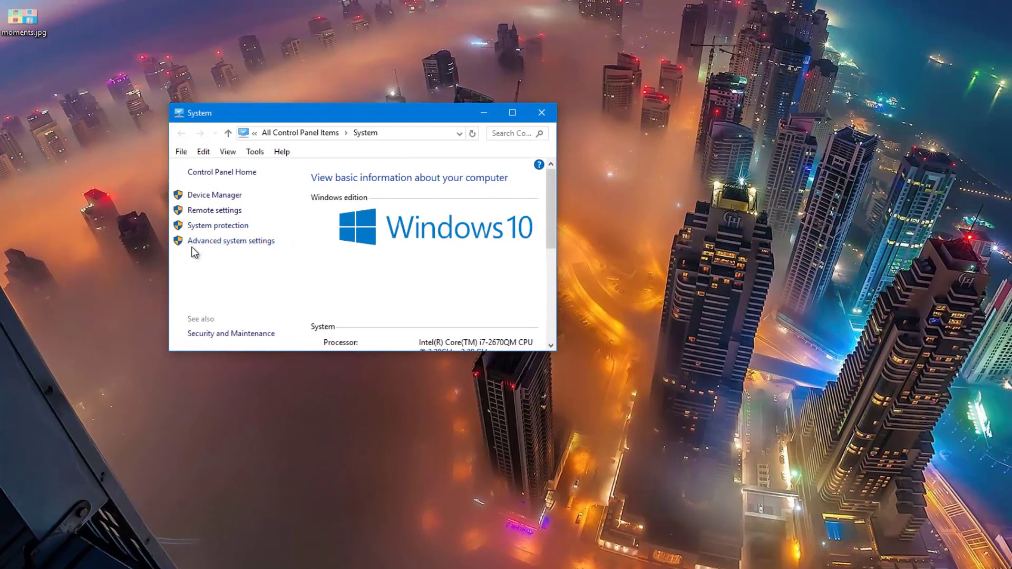
pyautogui.click(246, 242)
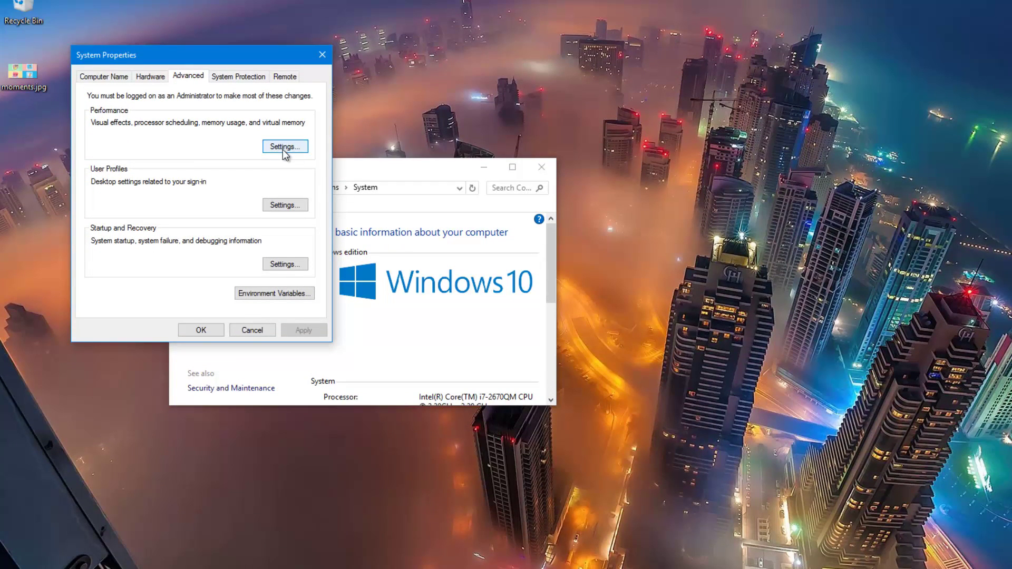
# Choose Adjust for best performance, re-enable Enable Peek and Animations in the taskbar, and apply
pyautogui.click(283, 148)
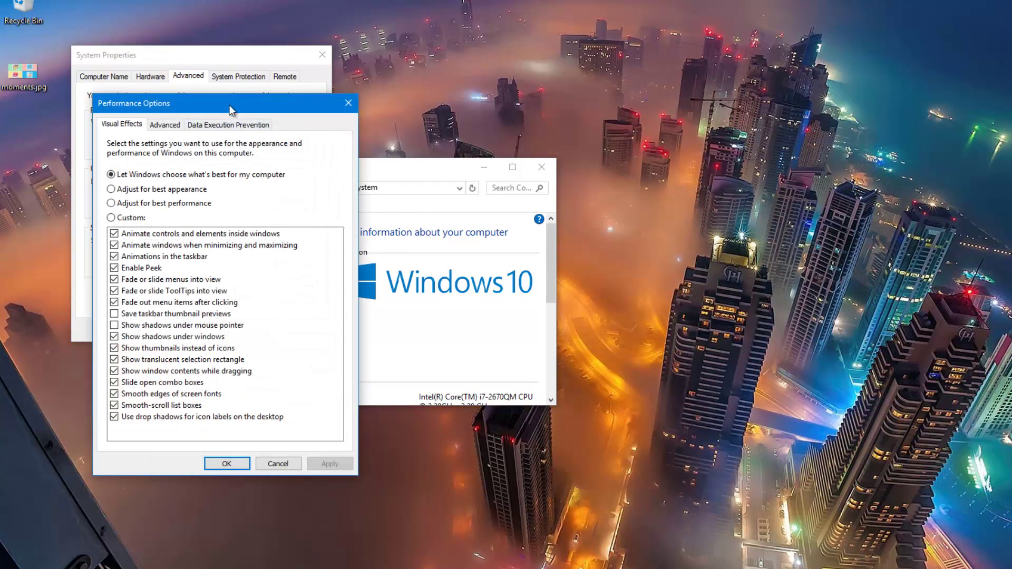
pyautogui.moveTo(229, 106); pyautogui.dragTo(277, 115)
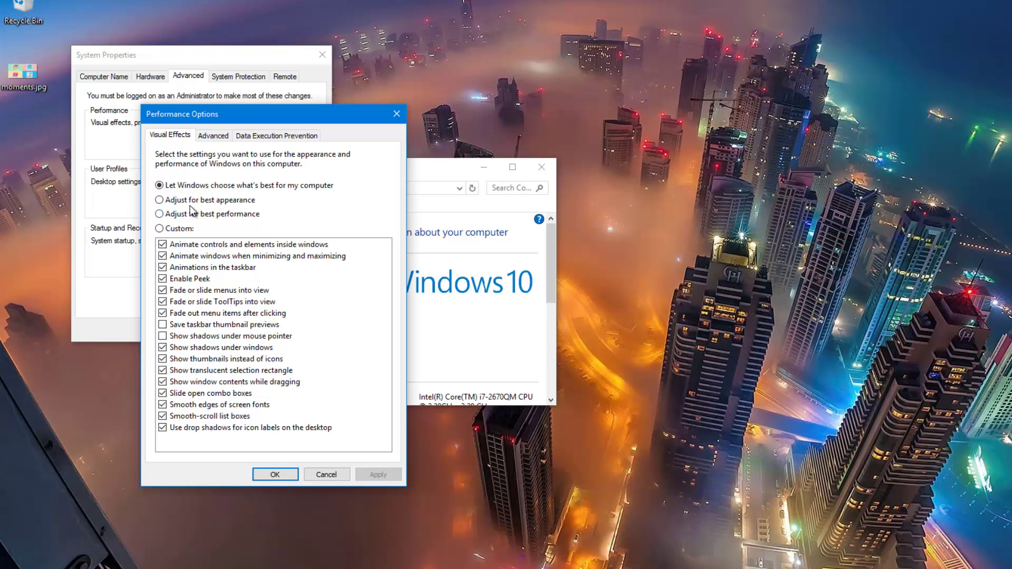
pyautogui.click(206, 201)
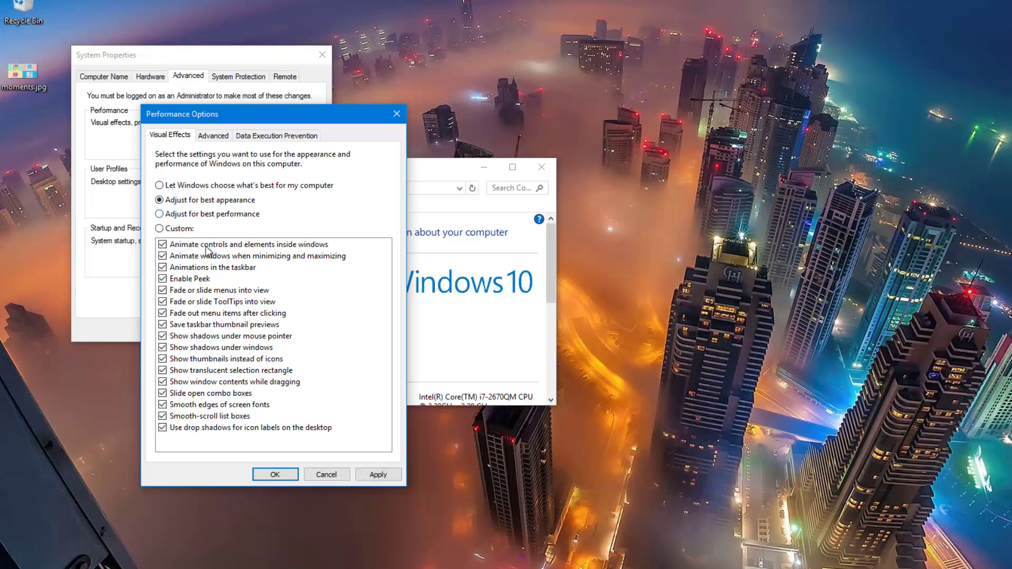
pyautogui.click(187, 216)
pyautogui.click(163, 279)
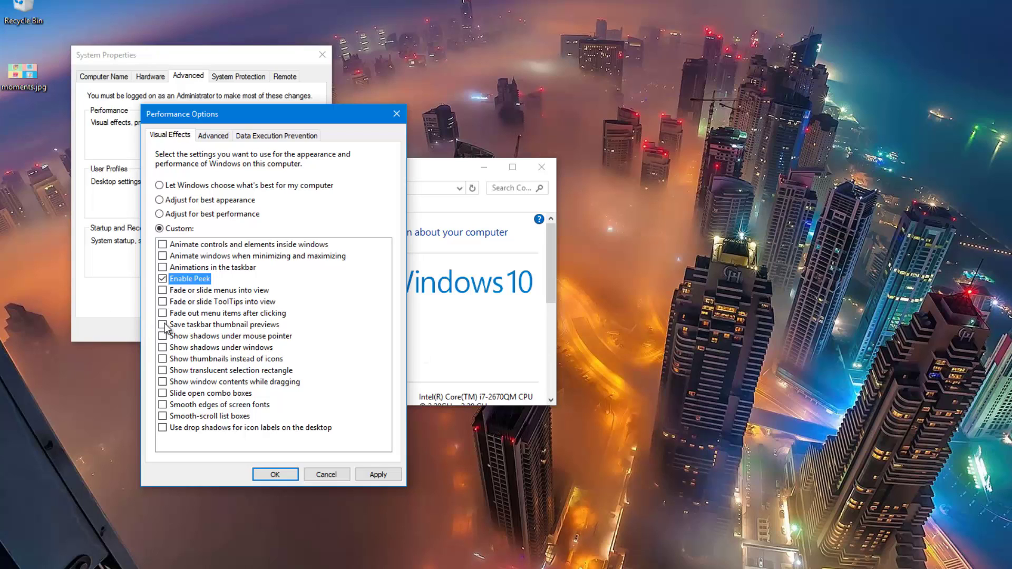
pyautogui.click(162, 268)
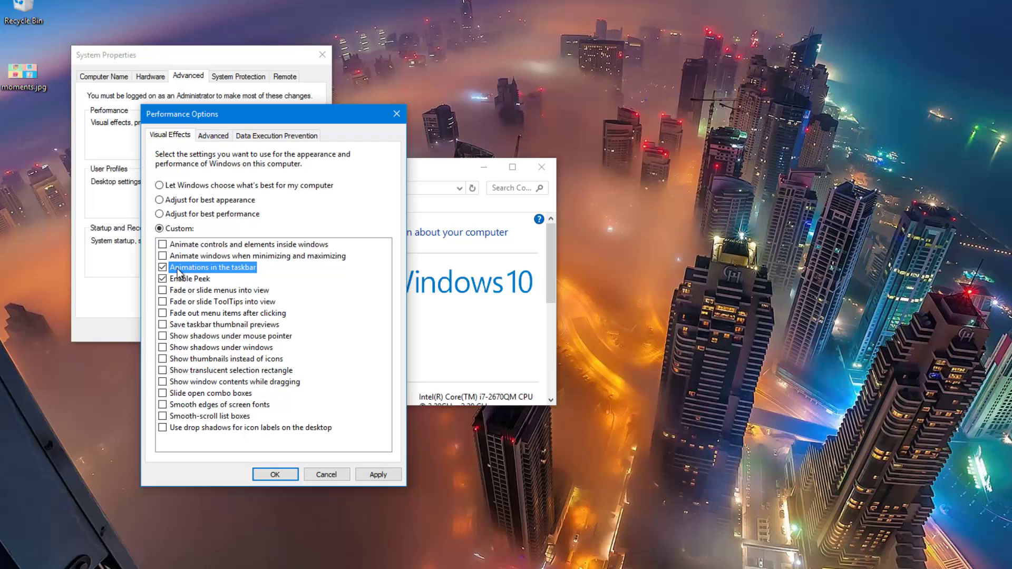
pyautogui.click(367, 475)
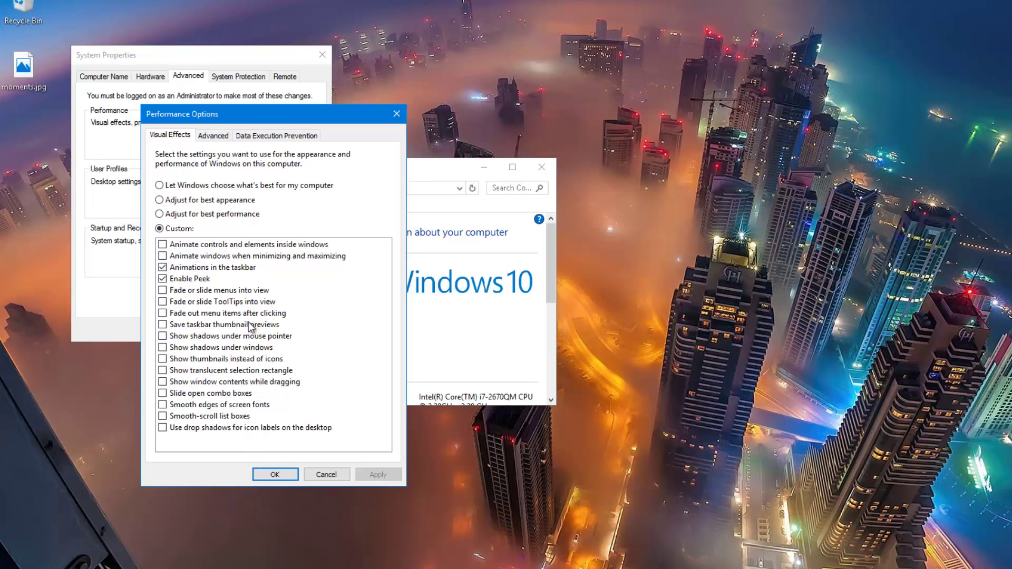
# Confirm Performance Options and System Properties with OK and close the System window
pyautogui.click(262, 471)
pyautogui.click(215, 328)
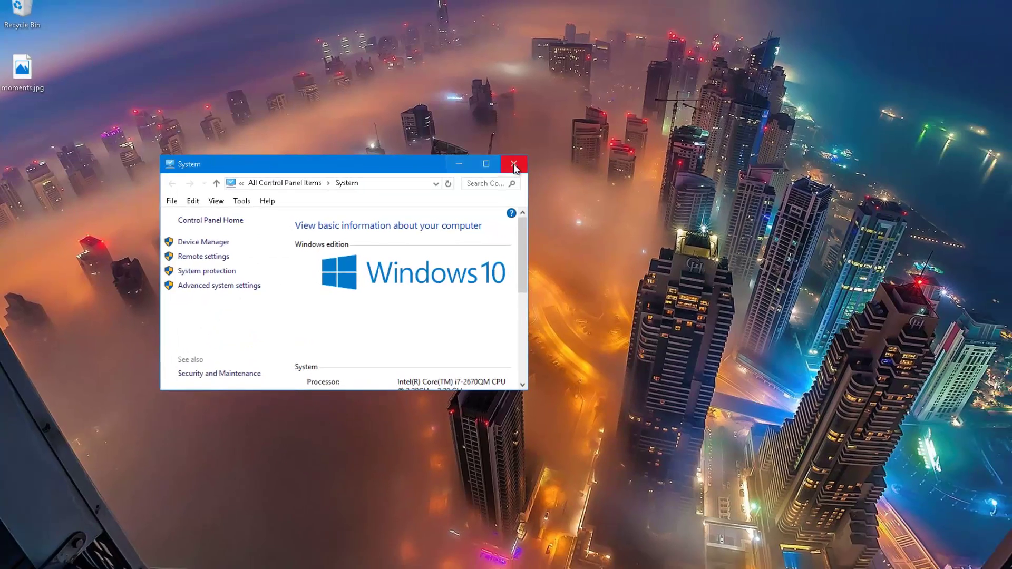
pyautogui.click(541, 167)
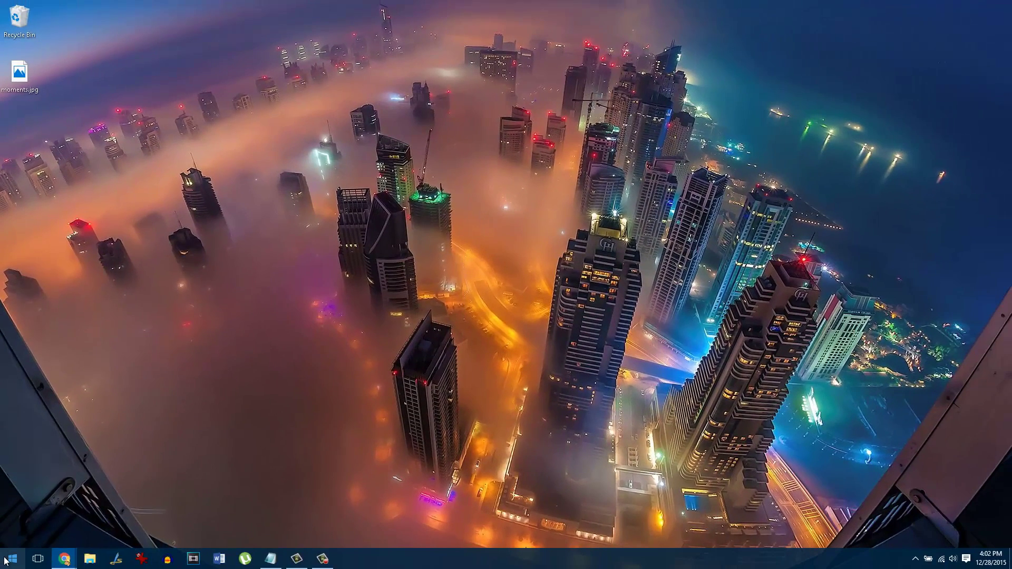
# Open a File Explorer window from the taskbar
pyautogui.click(11, 559)
pyautogui.click(11, 559)
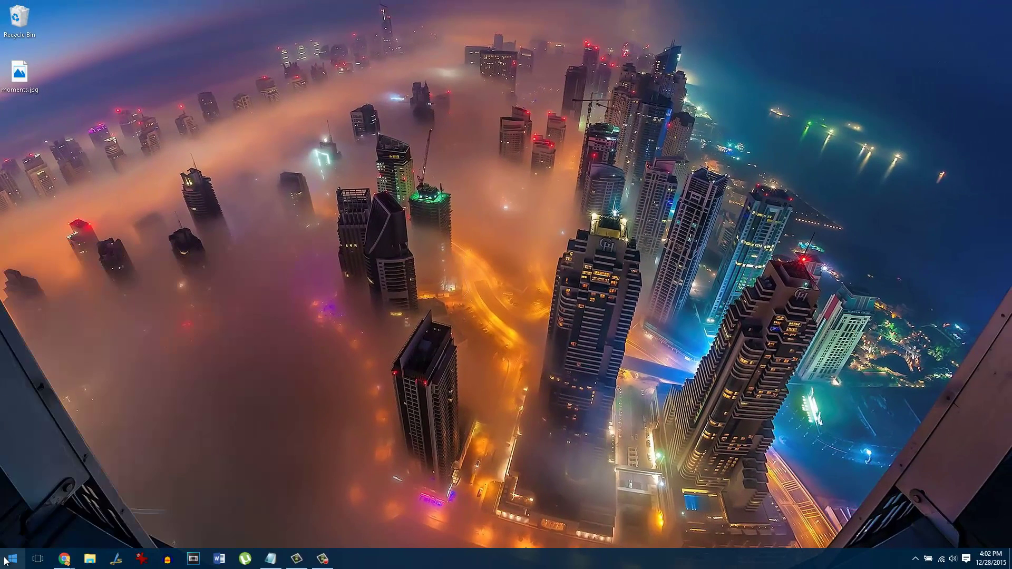
pyautogui.click(87, 560)
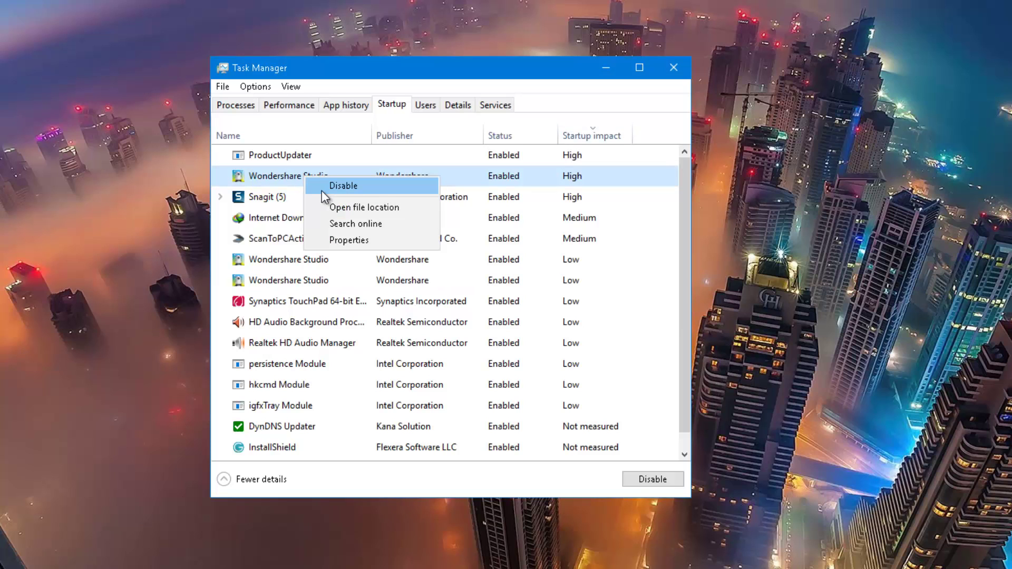
# Disable Wondershare Studio on Task Manager's Startup tab and review the startup list
pyautogui.click(327, 186)
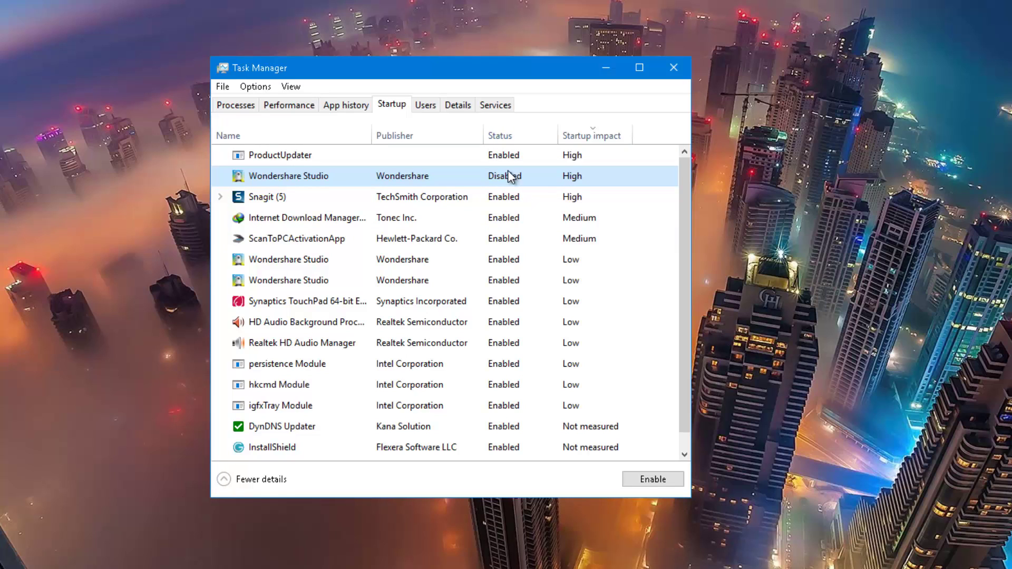
pyautogui.scroll(-1, 397, 394)
pyautogui.scroll(1, 396, 394)
pyautogui.scroll(-1, 396, 395)
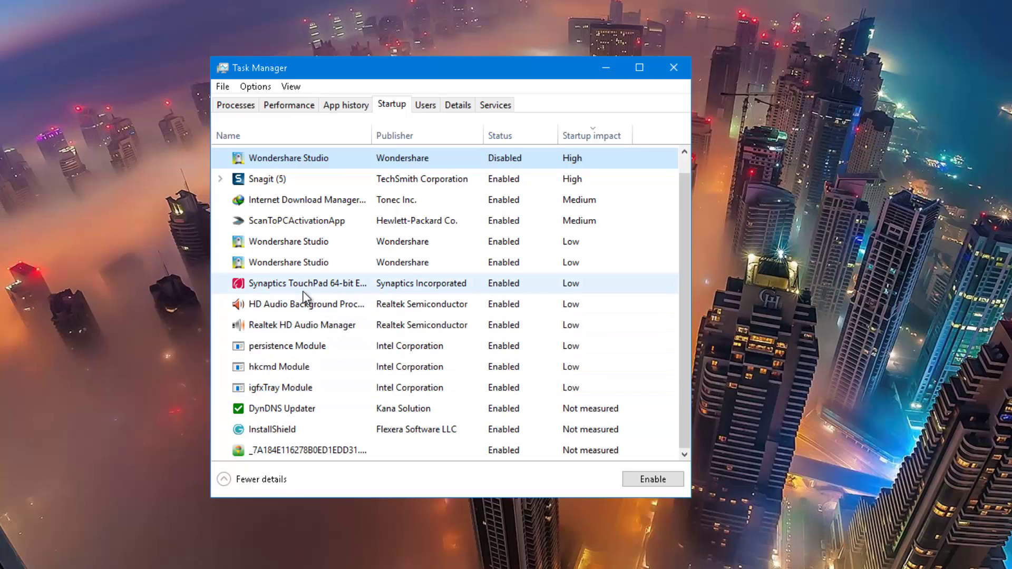
pyautogui.scroll(1, 303, 291)
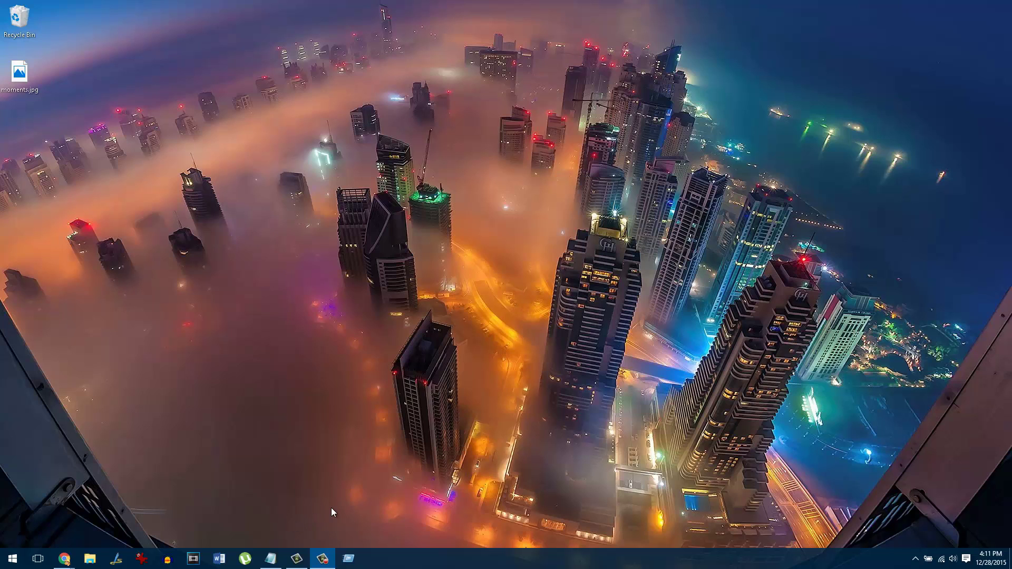
# Run services.msc from the Run box to launch the Services console
pyautogui.click(349, 558)
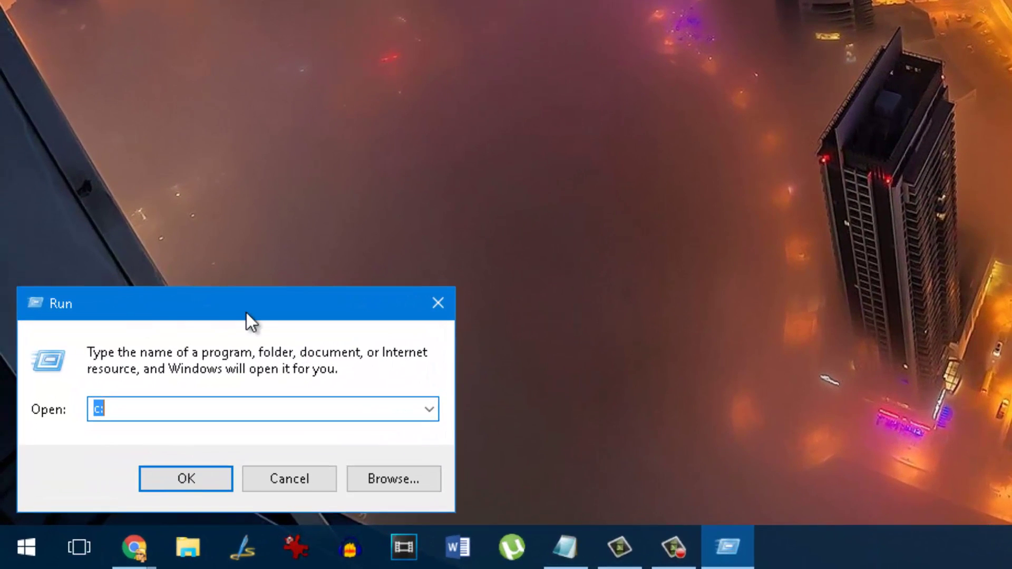
pyautogui.write('ser')
pyautogui.write('vices.msc')
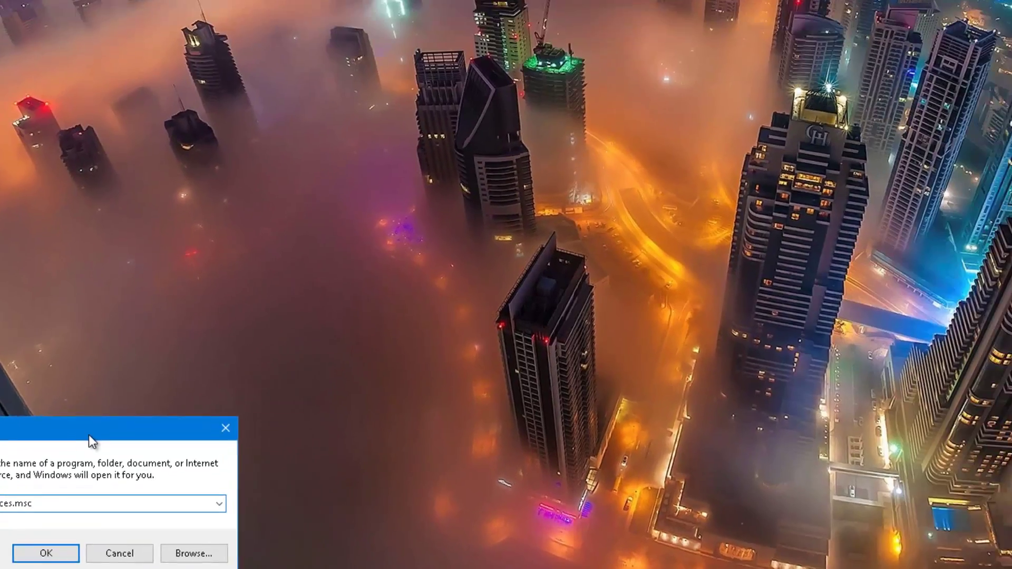
pyautogui.press('Return')
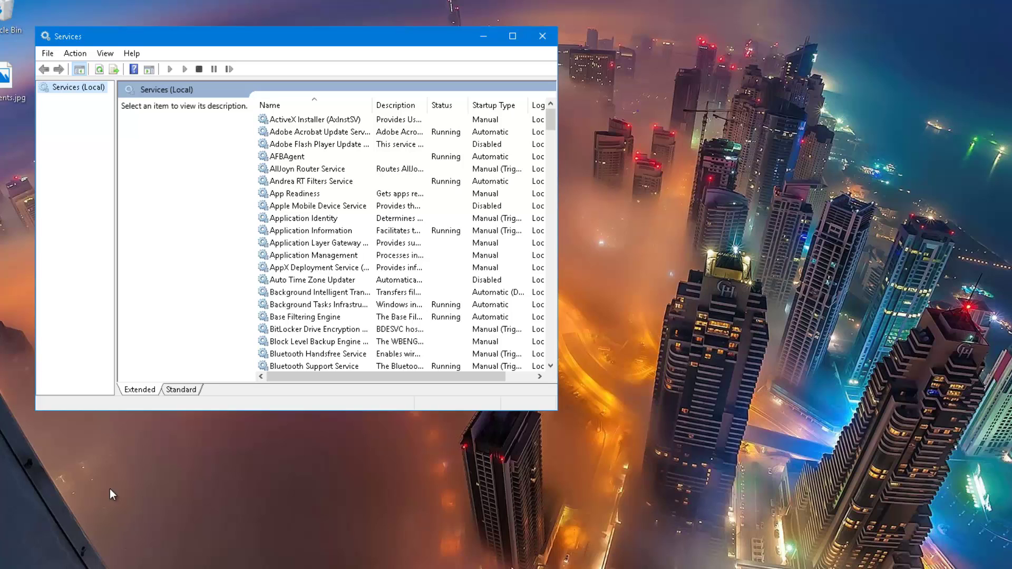
# Jump to the W services by typing 'win' and select Windows Search
pyautogui.moveTo(213, 39); pyautogui.dragTo(225, 157)
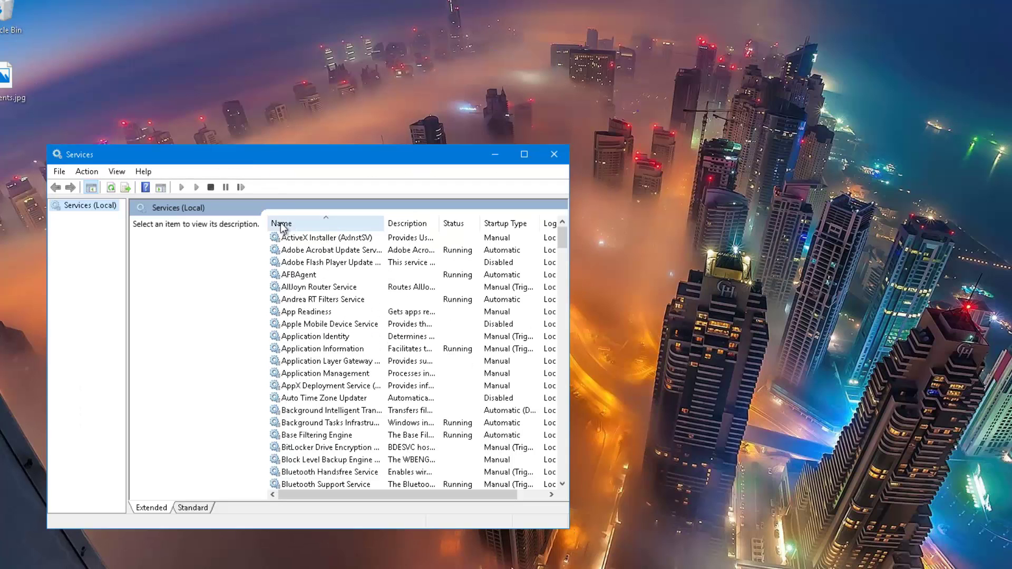
pyautogui.click(312, 253)
pyautogui.write('win')
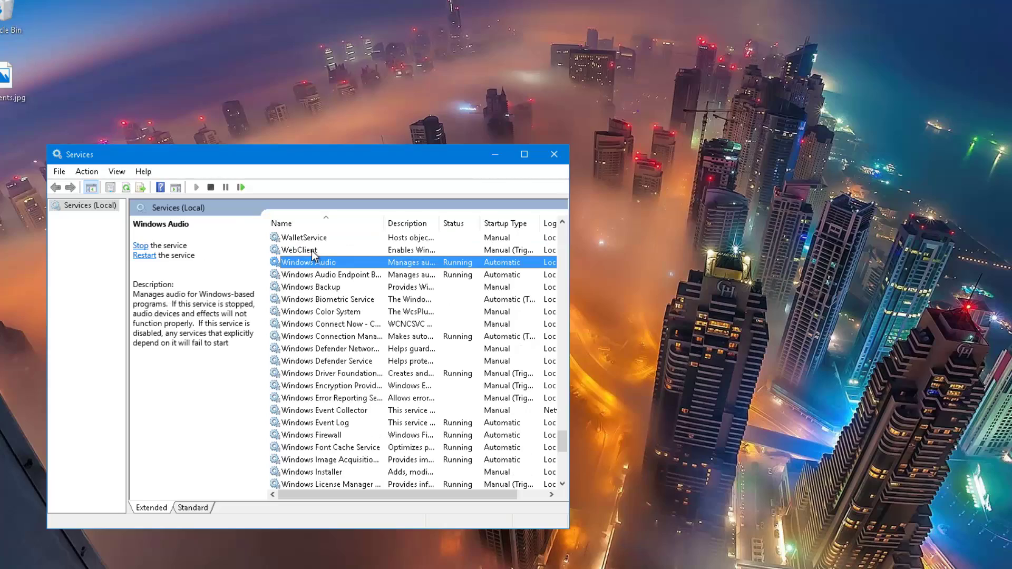
pyautogui.scroll(1, 341, 399)
pyautogui.scroll(-3, 341, 399)
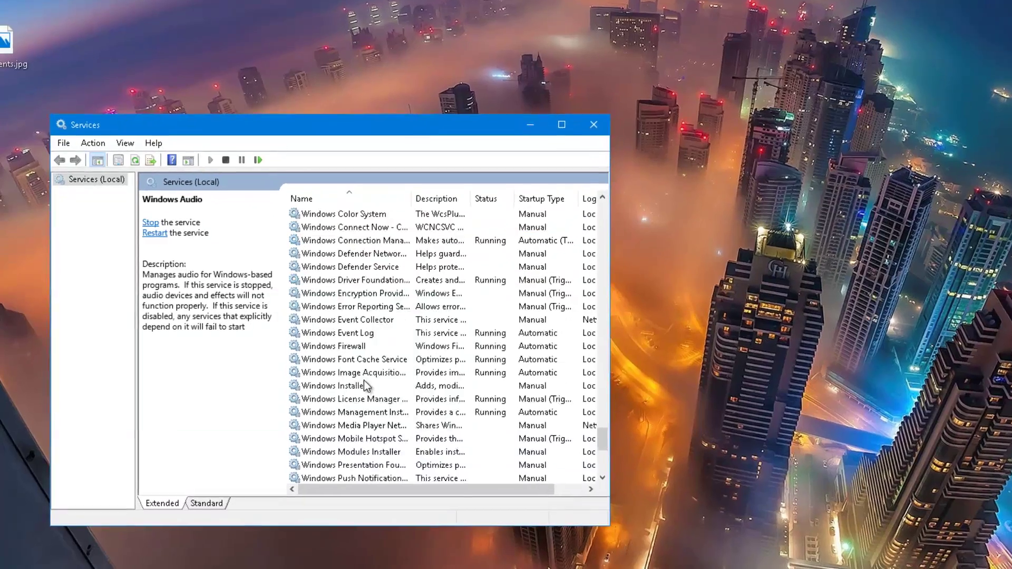
pyautogui.scroll(-2, 365, 386)
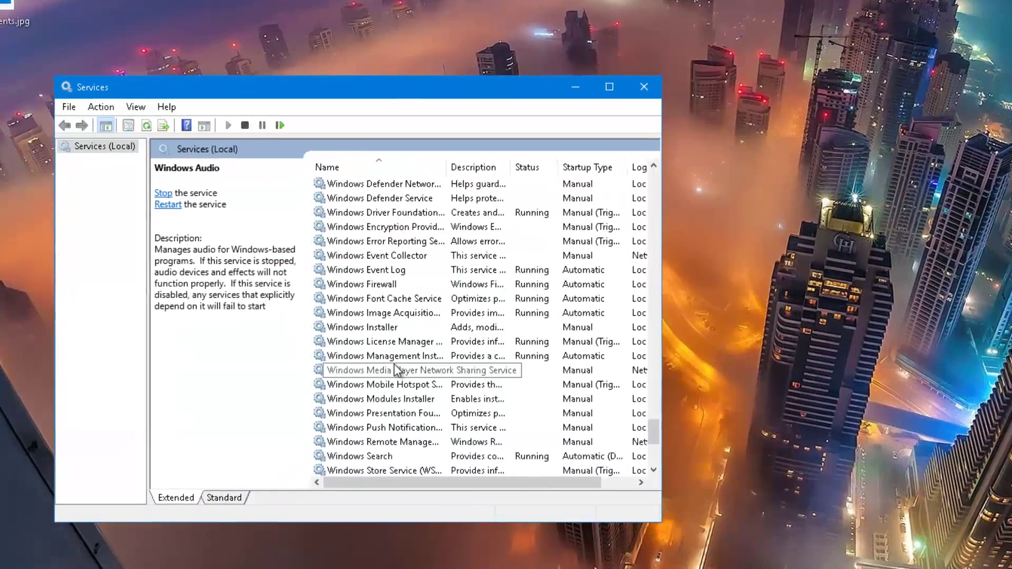
pyautogui.click(348, 425)
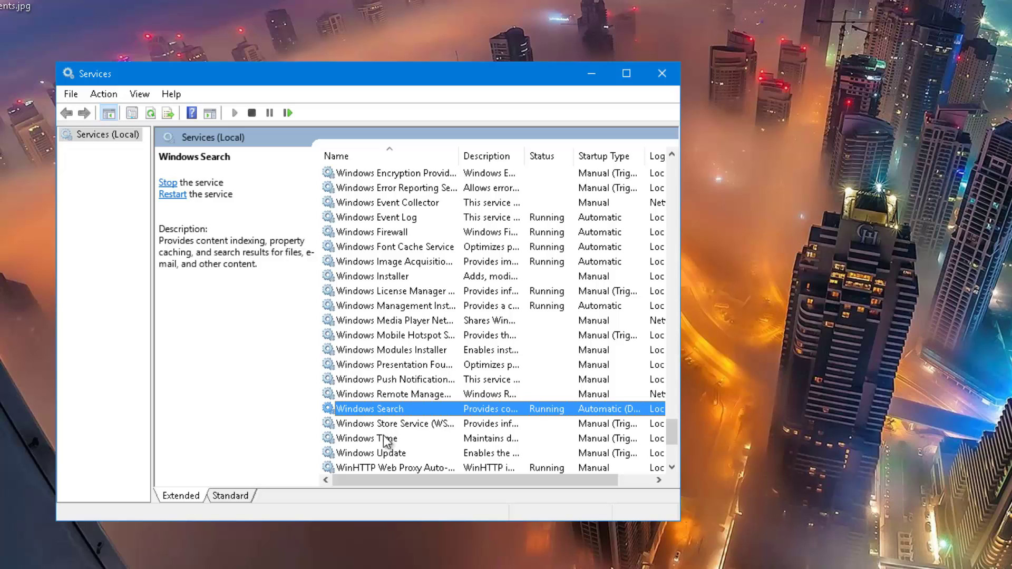
# Stop the Windows Search service, set its startup type to Disabled, and apply
pyautogui.doubleClick(405, 413)
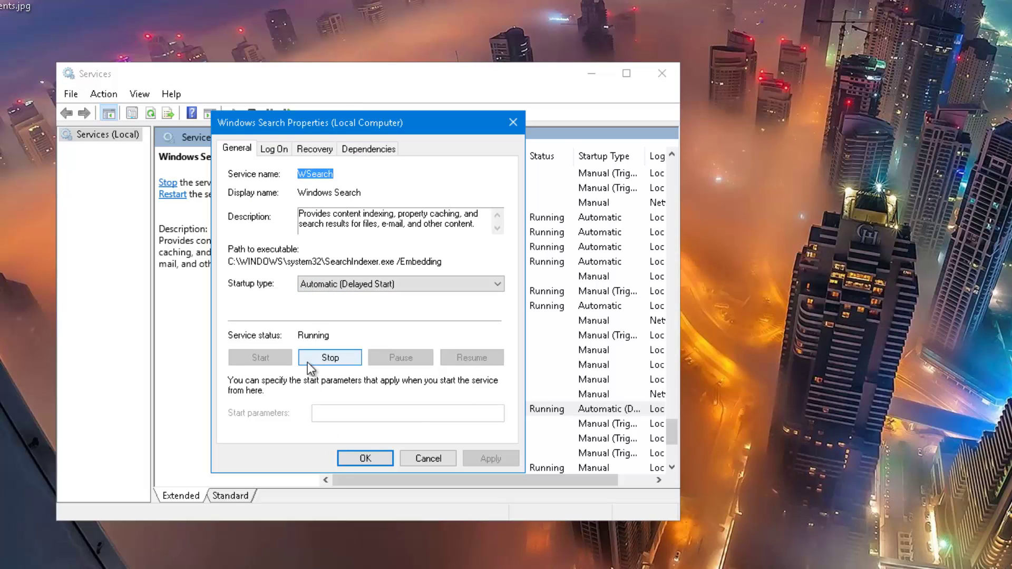
pyautogui.click(345, 366)
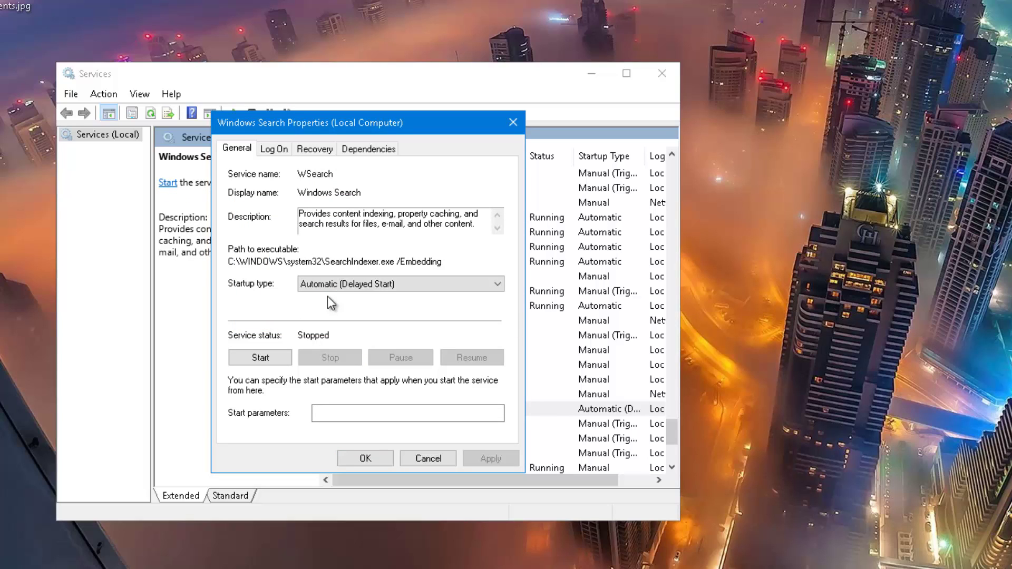
pyautogui.click(349, 287)
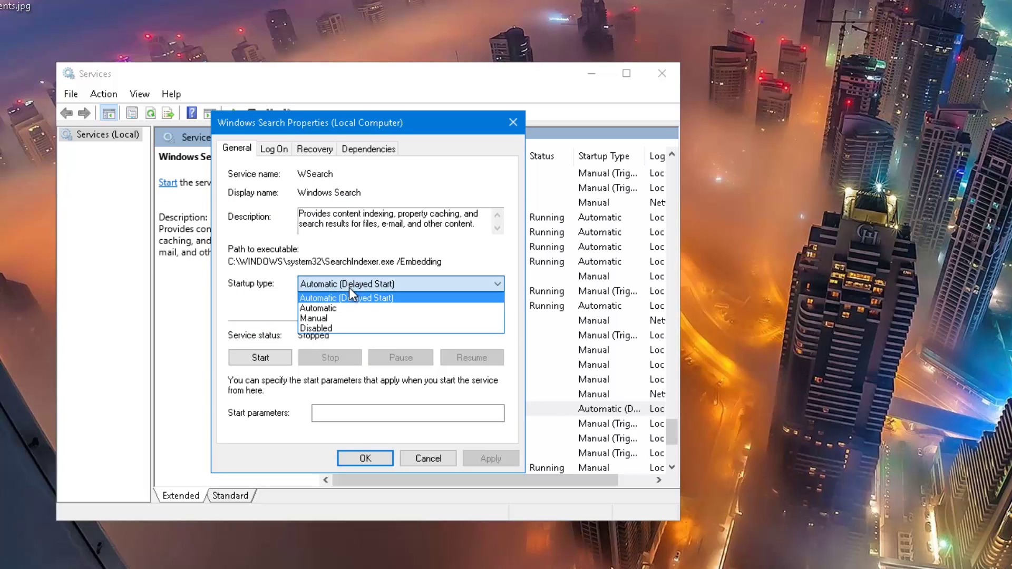
pyautogui.click(325, 329)
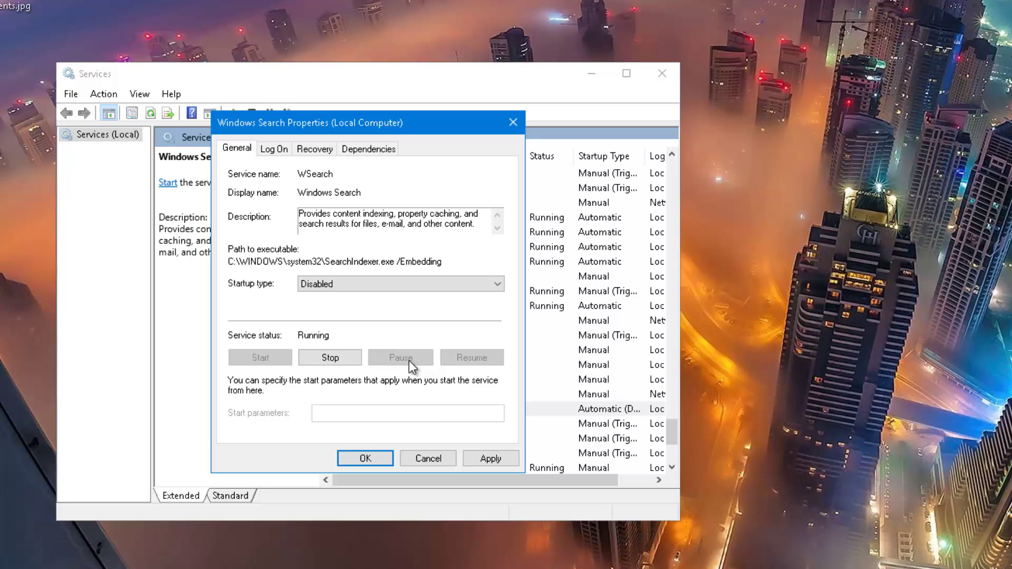
pyautogui.click(493, 460)
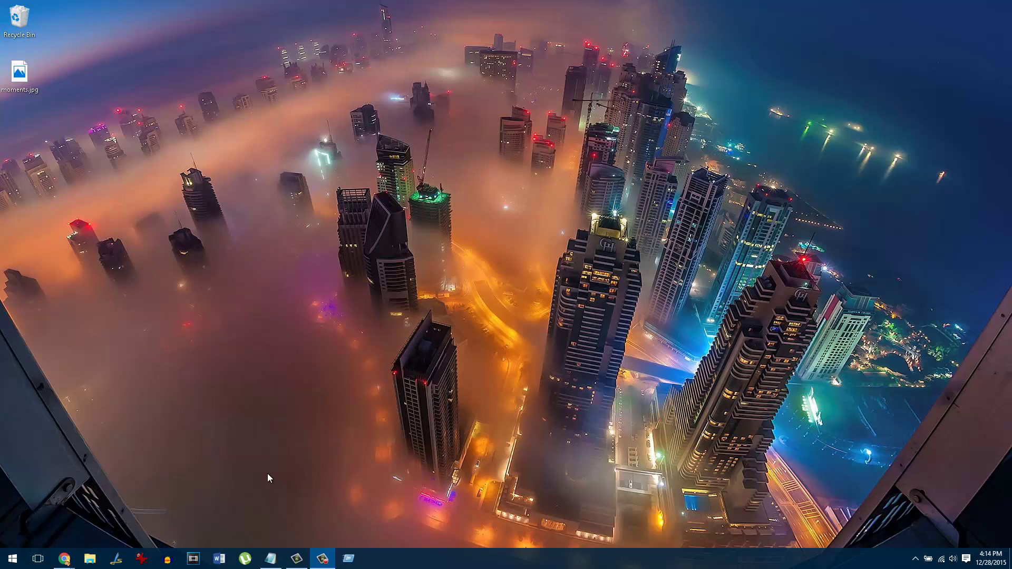
# Run netplwiz to open User Accounts and select the single Administrators account
pyautogui.click(13, 558)
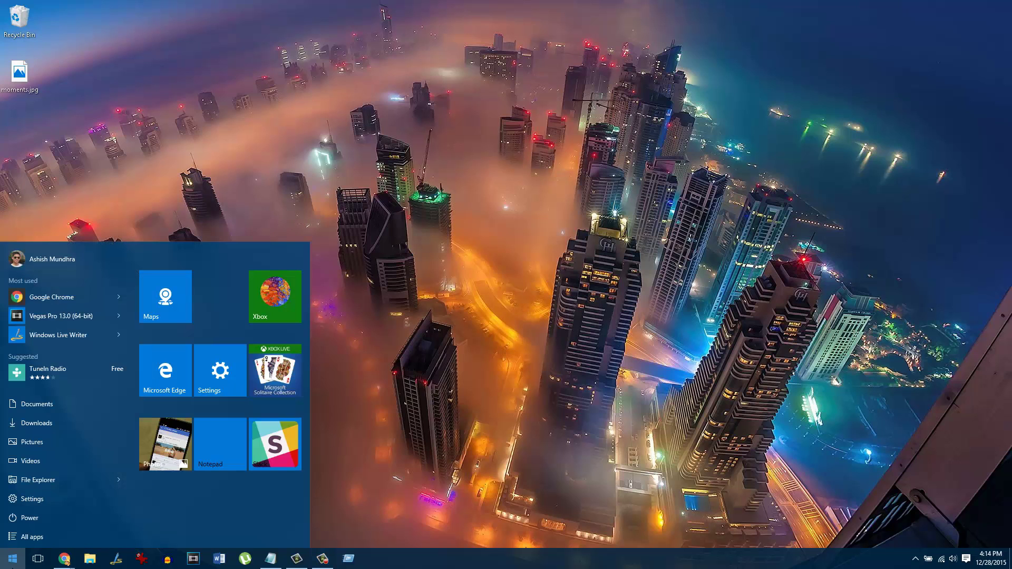
pyautogui.click(397, 394)
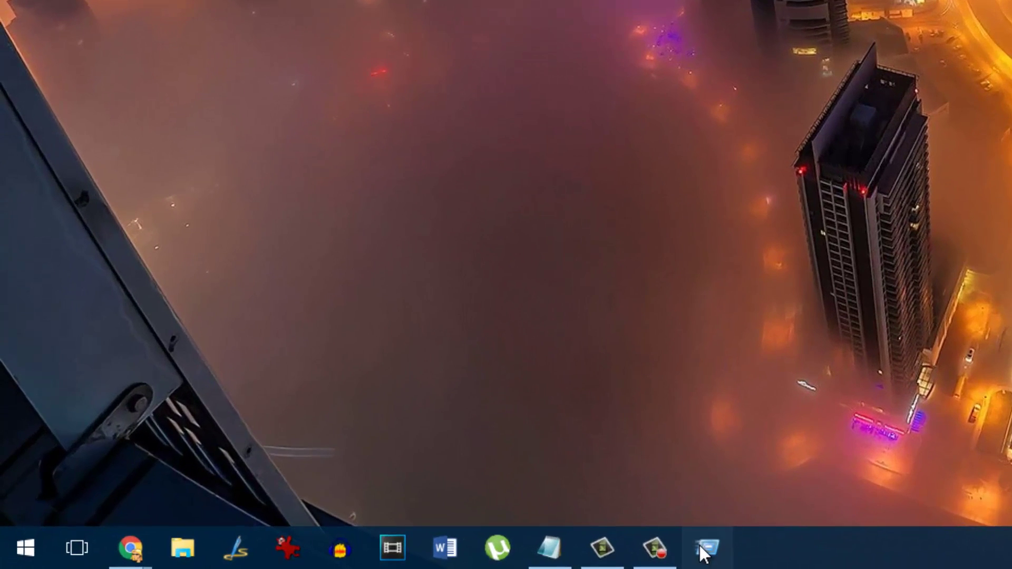
pyautogui.click(707, 547)
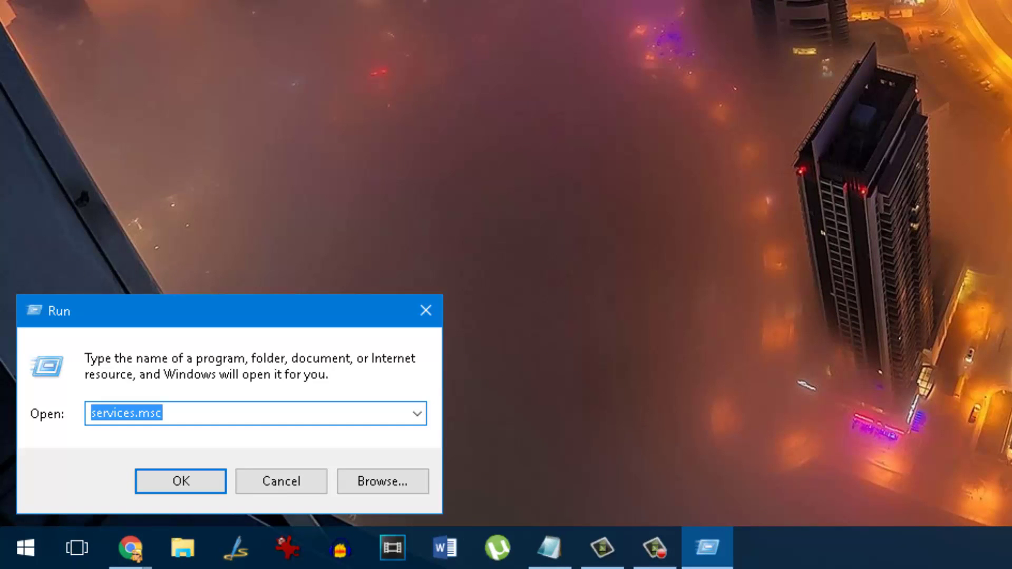
pyautogui.write('netpl')
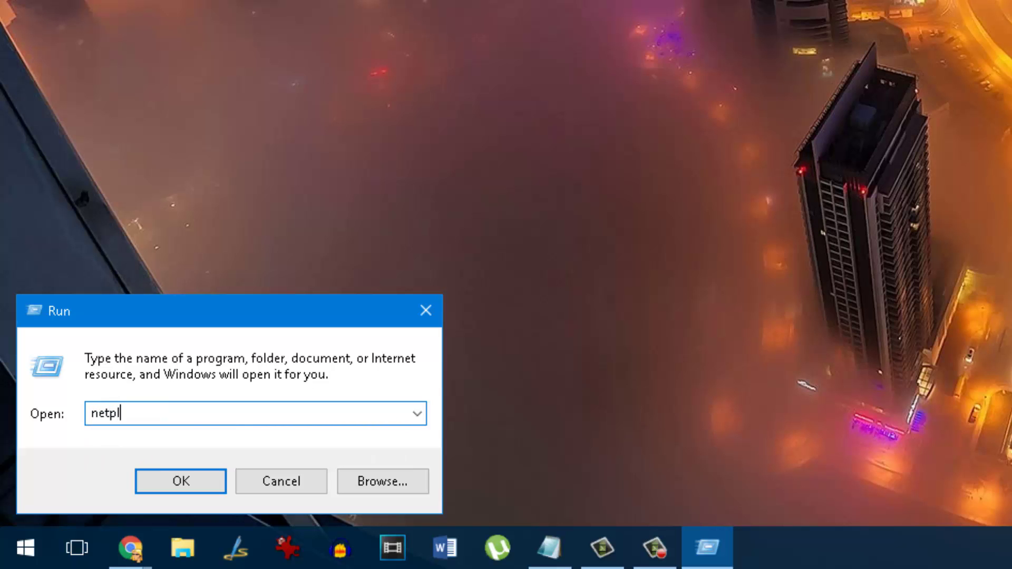
pyautogui.write('wiz')
pyautogui.press('Return')
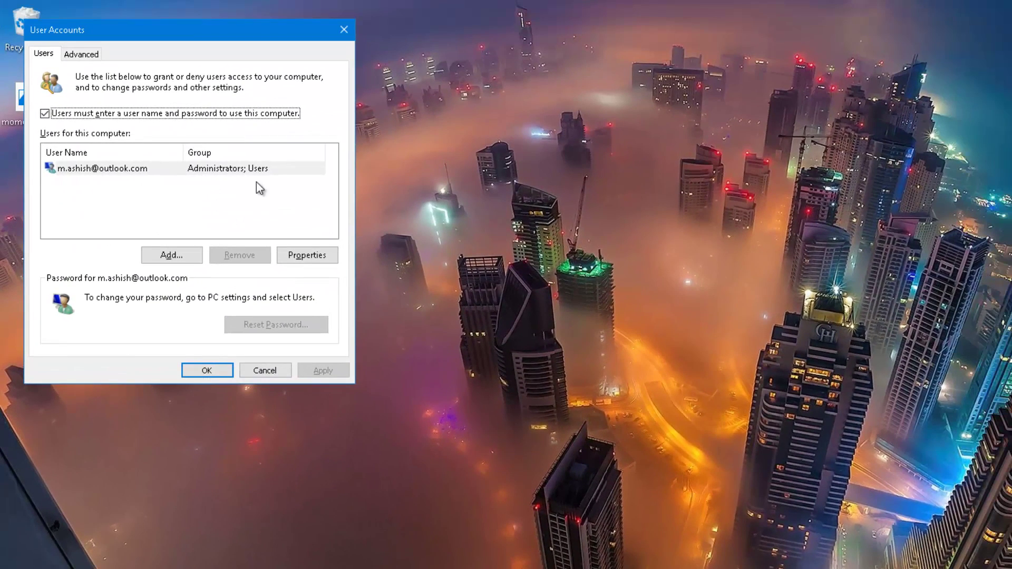
pyautogui.moveTo(181, 32); pyautogui.dragTo(262, 220)
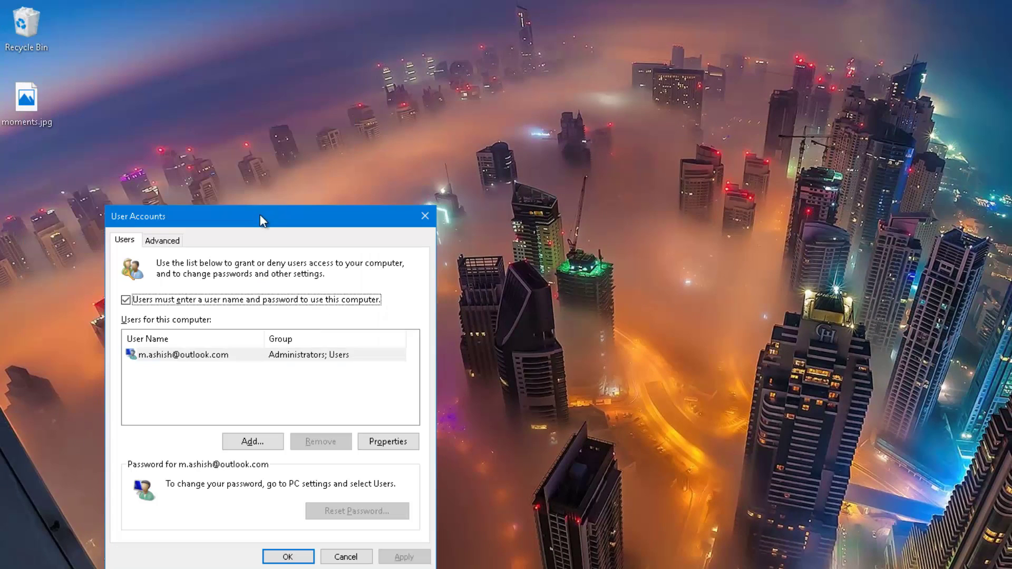
pyautogui.click(170, 359)
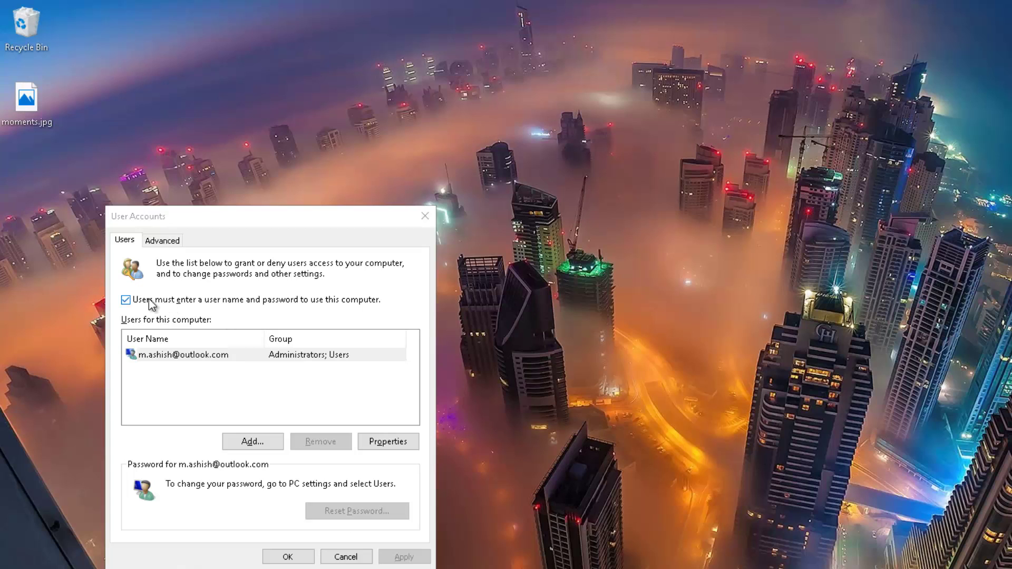
# Untick 'Users must enter a user name and password' and confirm automatic sign-in with the account password
pyautogui.click(126, 300)
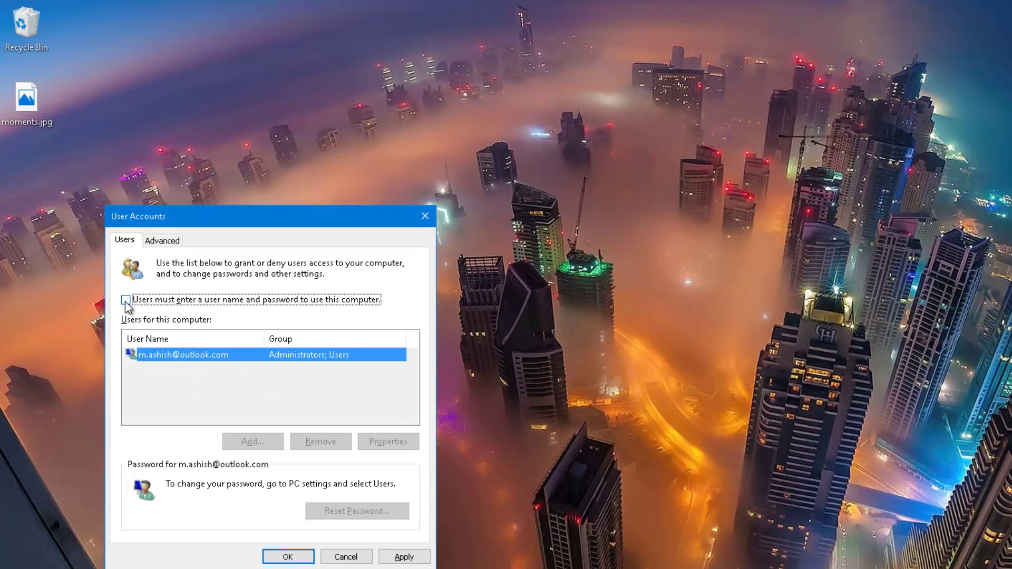
pyautogui.click(403, 556)
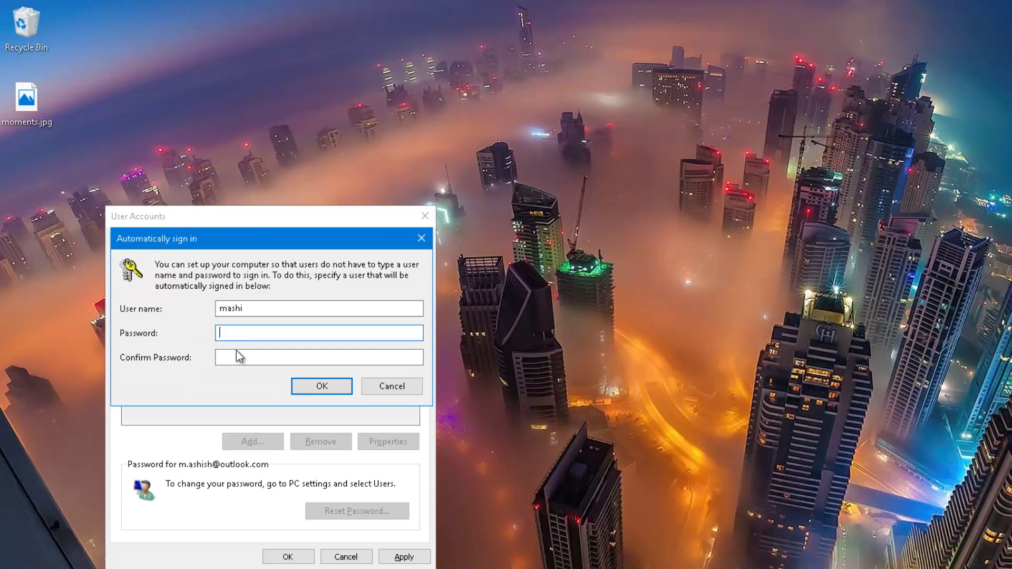
pyautogui.doubleClick(236, 311)
pyautogui.click(260, 333)
pyautogui.write('••••••••••')
pyautogui.press('Tab')
pyautogui.write('••••••••••')
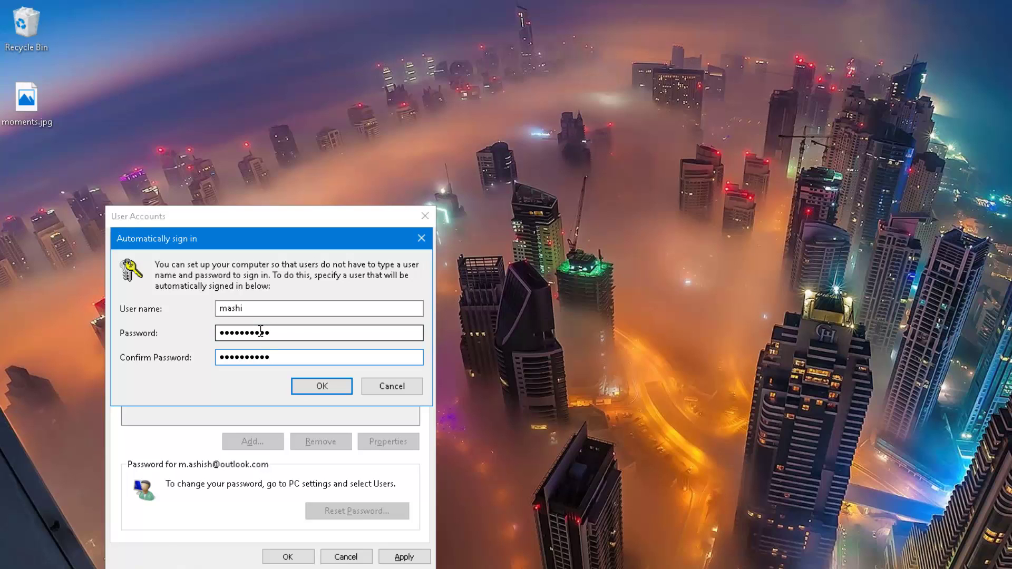
pyautogui.click(303, 393)
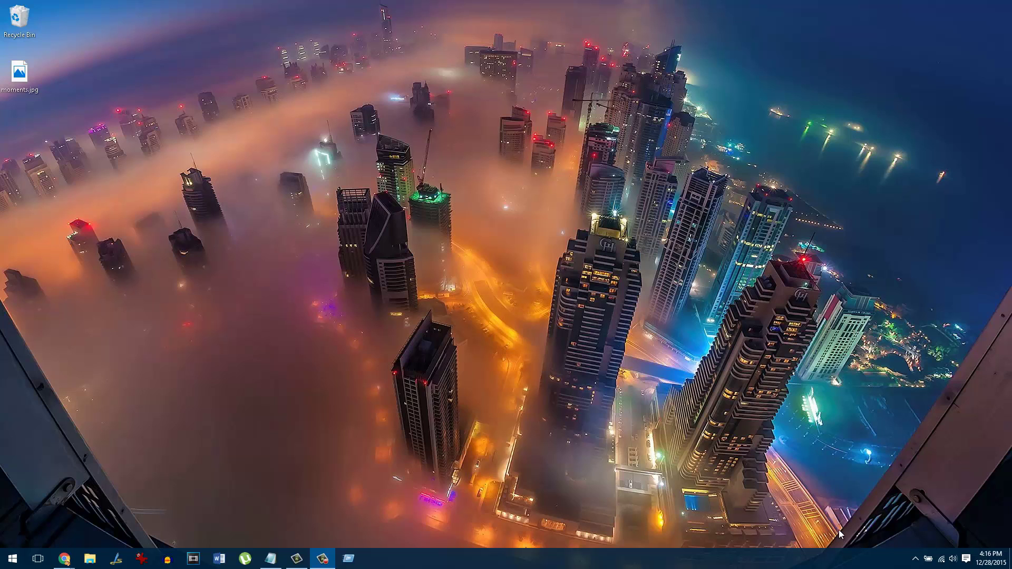
# Open Power Options from the battery tray icon and edit the Balanced plan's settings
pyautogui.click(916, 558)
pyautogui.click(915, 559)
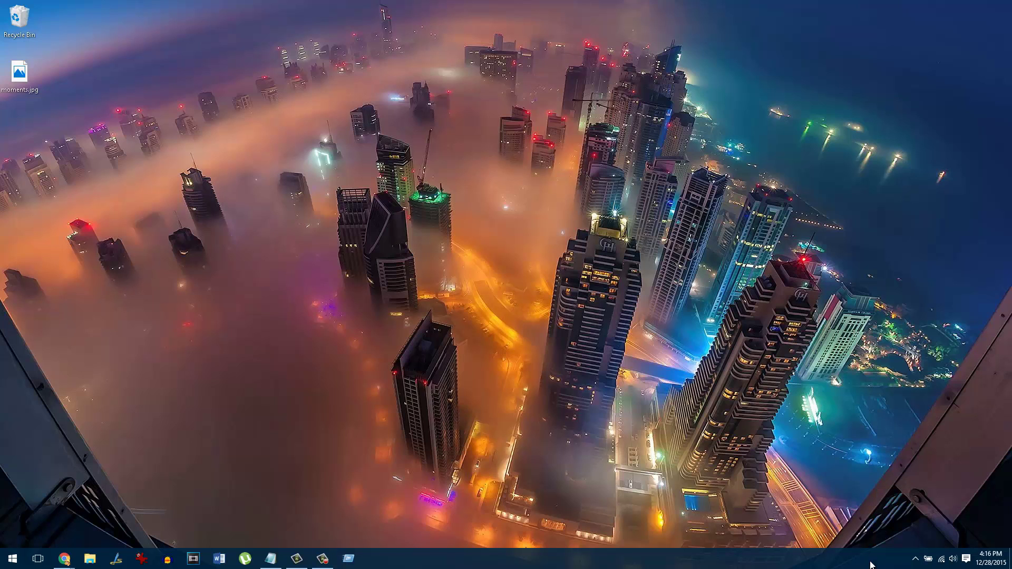
pyautogui.rightClick(930, 562)
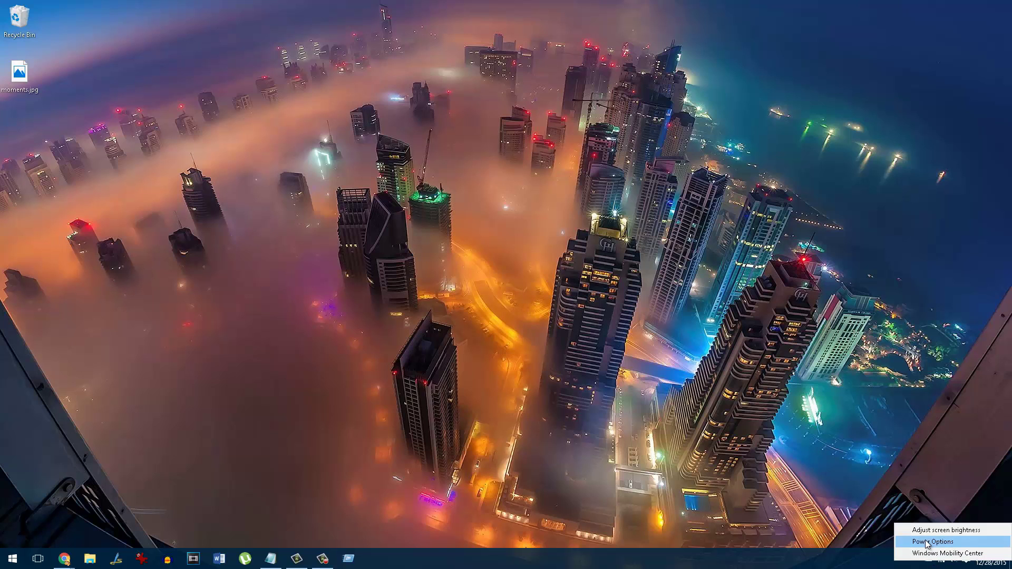
pyautogui.click(974, 543)
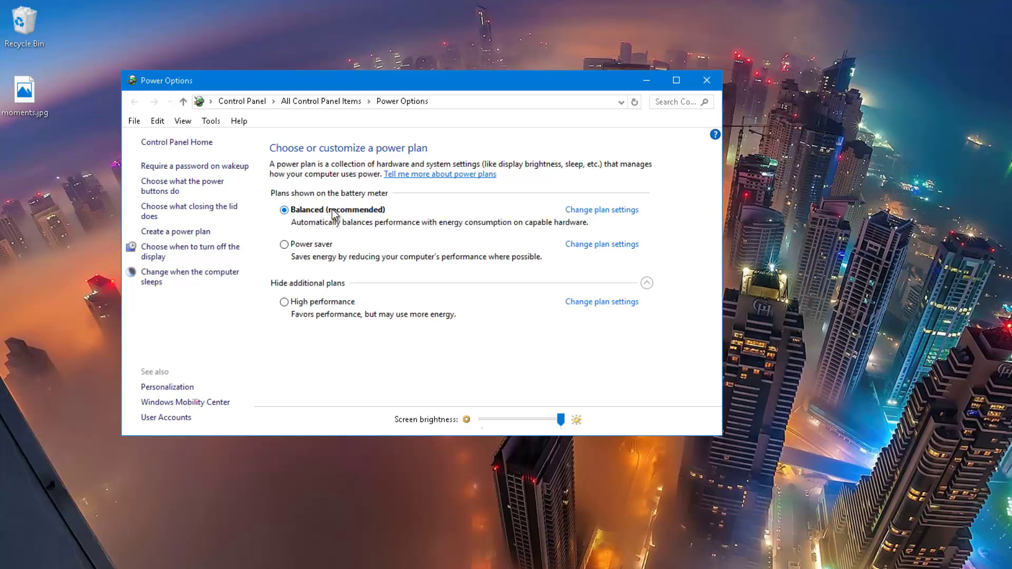
pyautogui.click(582, 211)
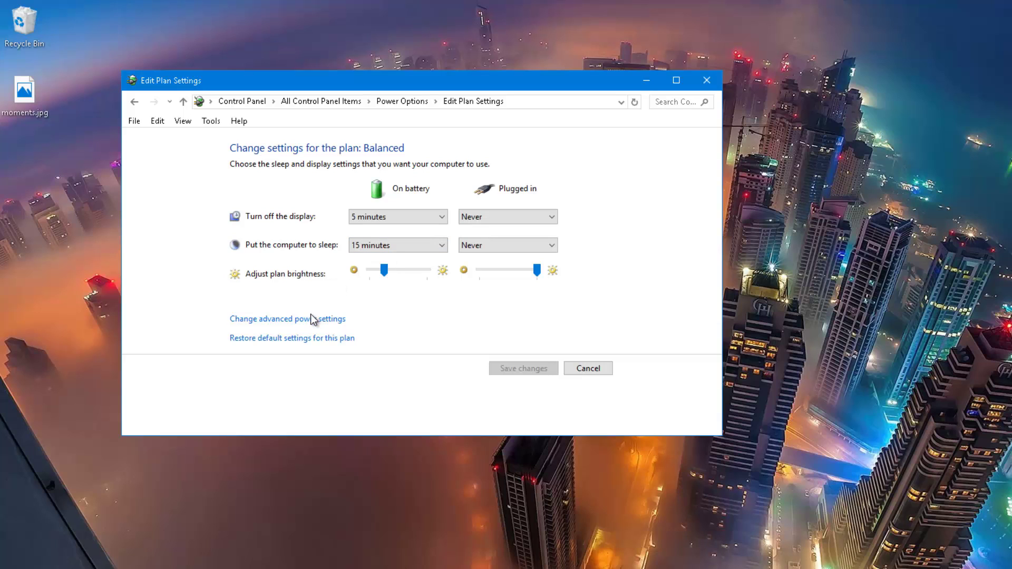
# Open the Balanced plan's advanced power settings and expand Processor power management
pyautogui.click(258, 319)
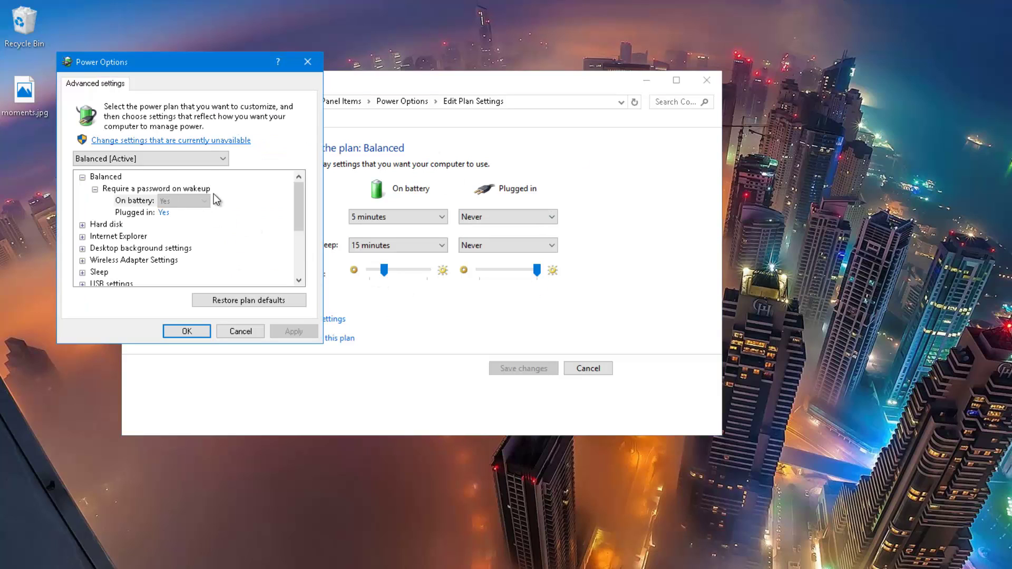
pyautogui.scroll(-3, 217, 203)
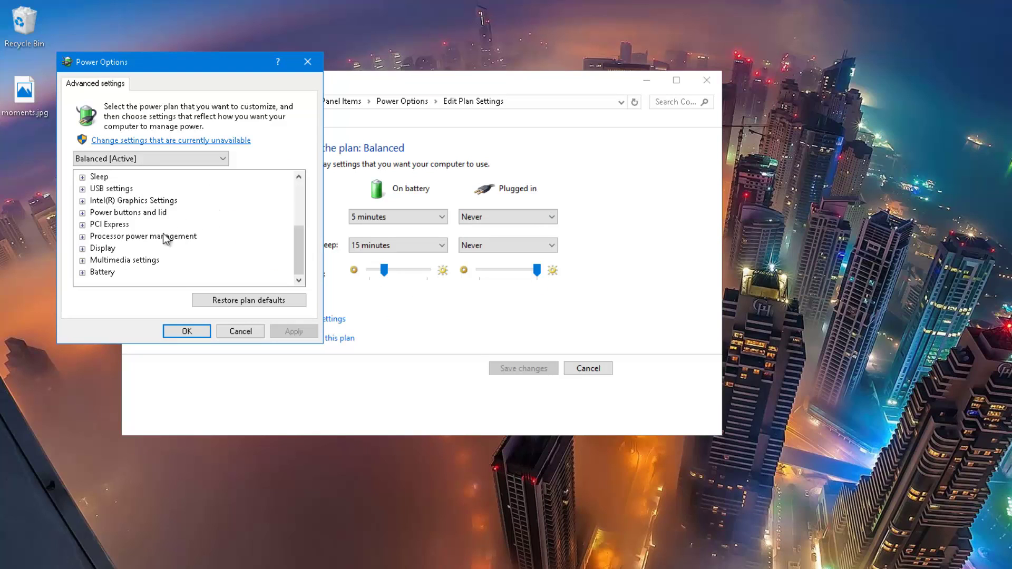
pyautogui.click(82, 237)
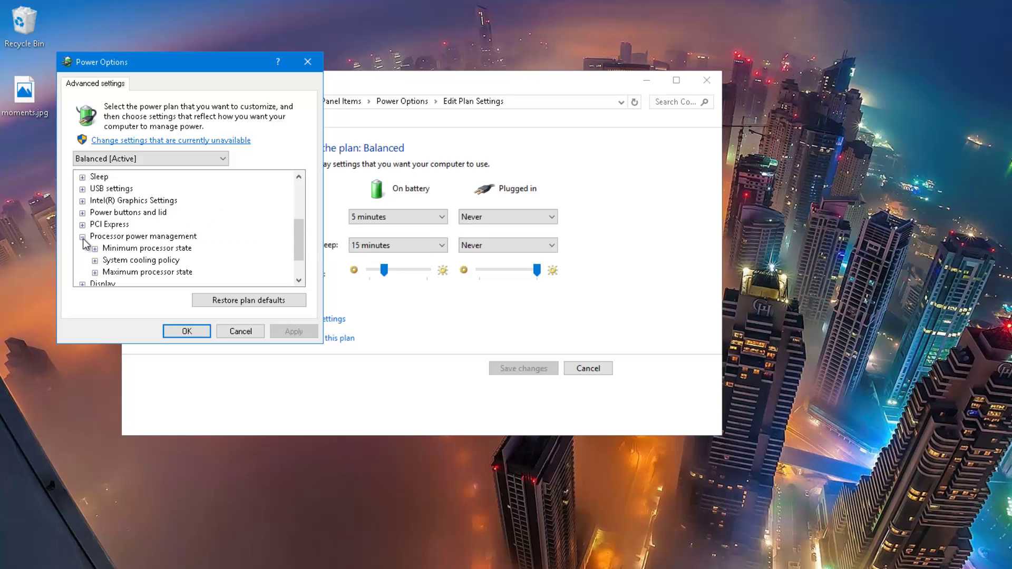
# Expand Maximum (100%) and Minimum (5%) processor state and select the on-battery maximum value
pyautogui.doubleClick(123, 272)
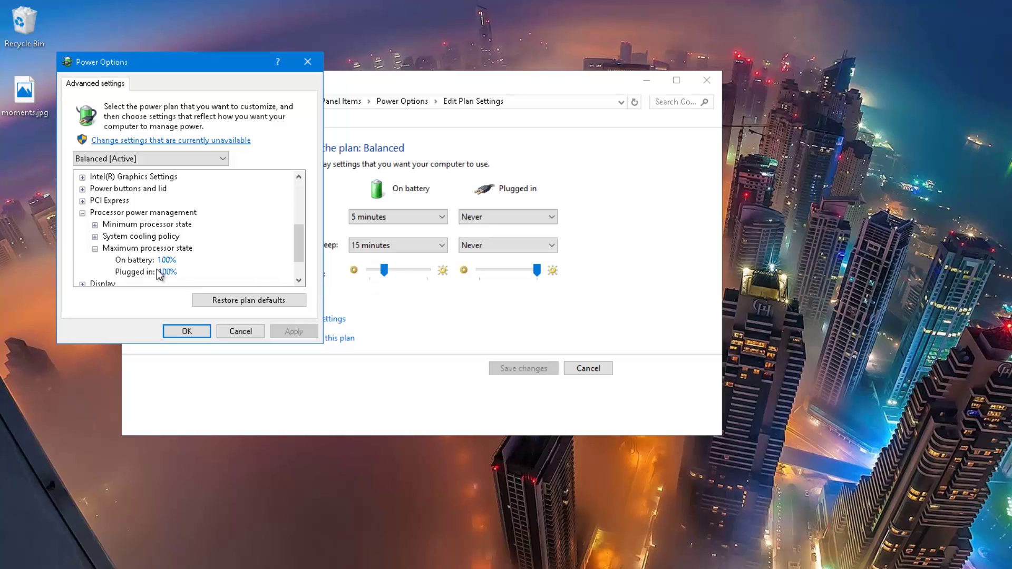
pyautogui.click(143, 224)
pyautogui.click(94, 225)
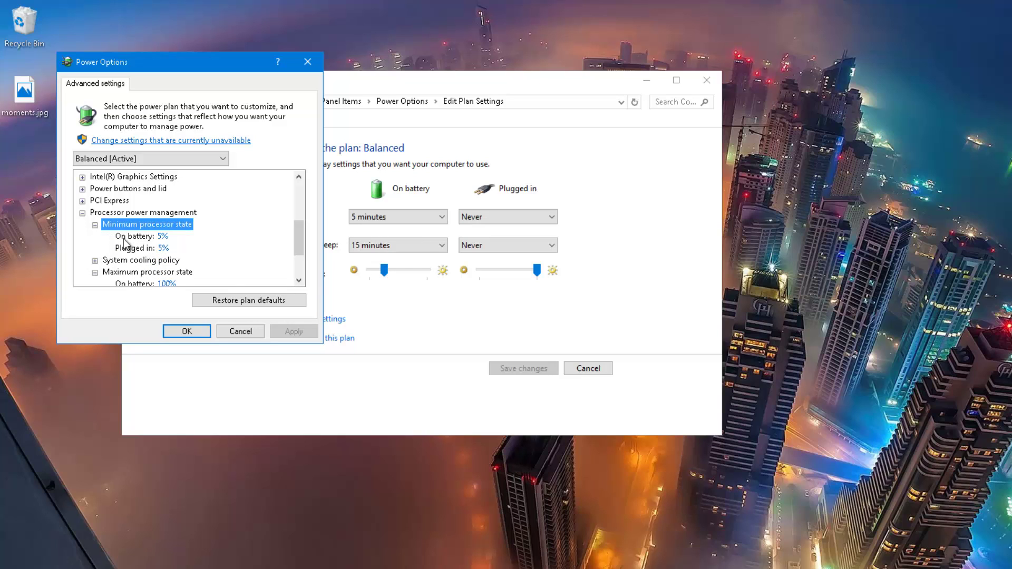
pyautogui.scroll(-2, 167, 253)
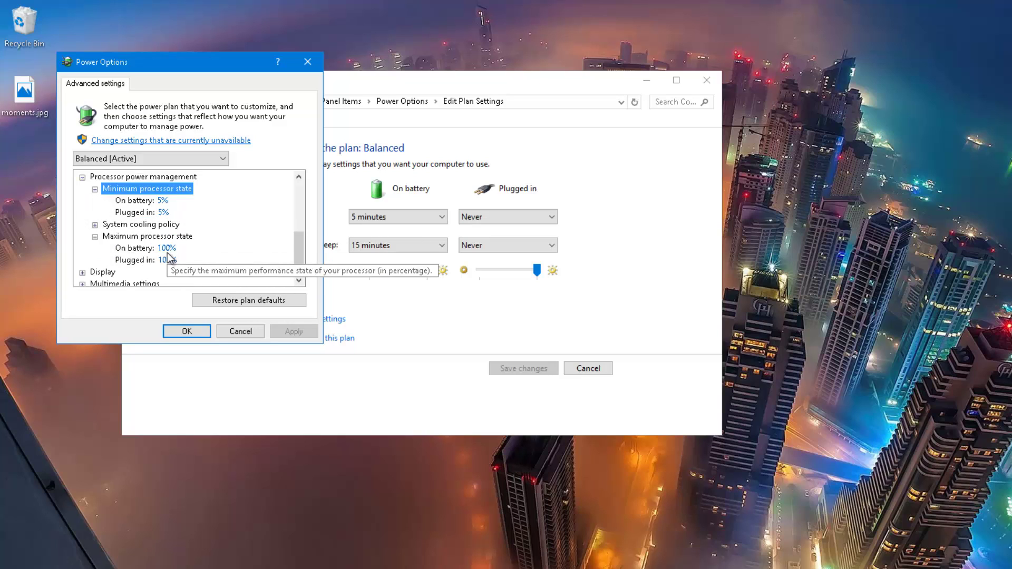
pyautogui.click(156, 227)
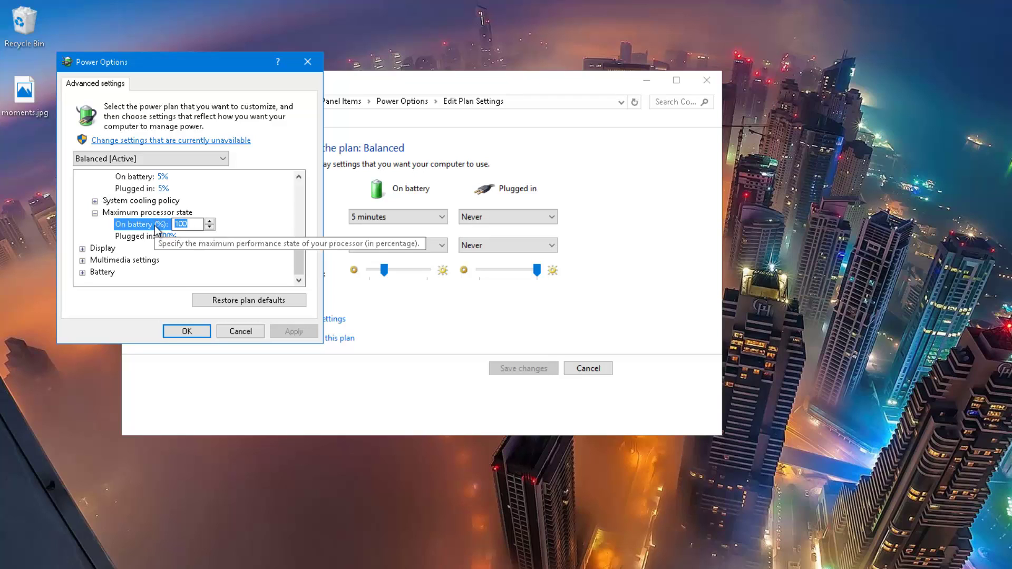
# Set the on-battery maximum processor state to 70% and apply it
pyautogui.write('80')
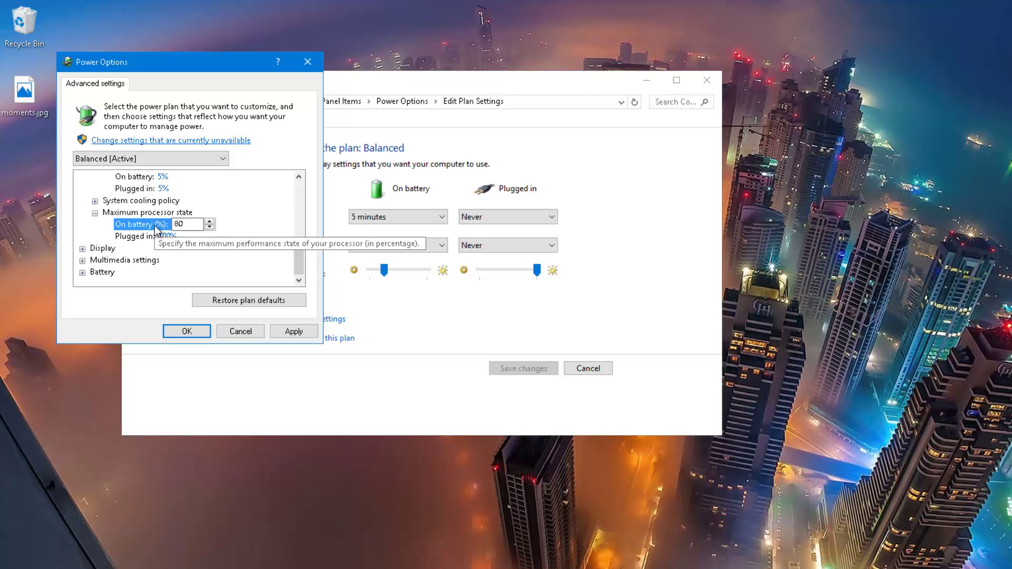
pyautogui.press('BackSpace')
pyautogui.press('BackSpace')
pyautogui.write('70')
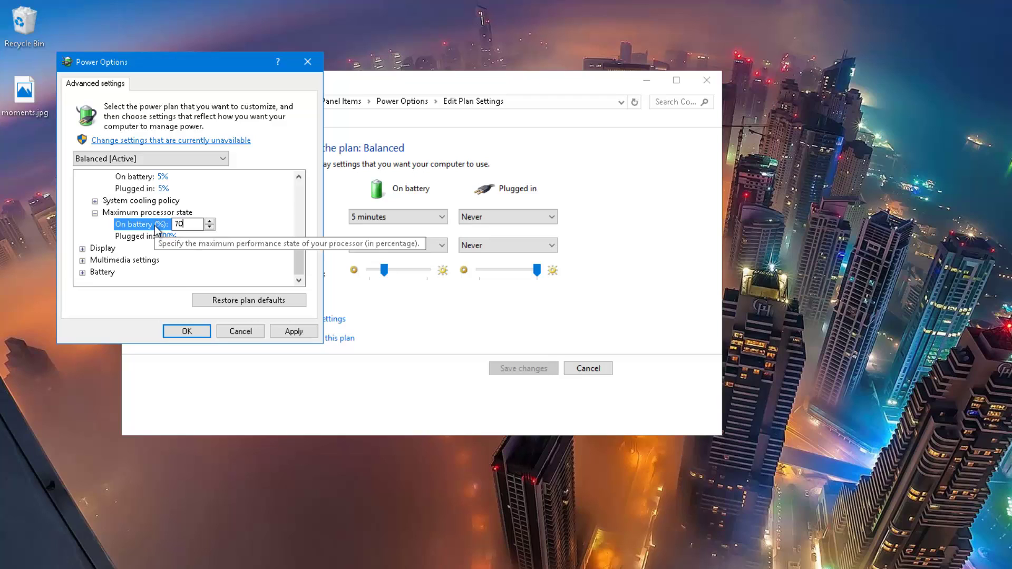
pyautogui.click(293, 332)
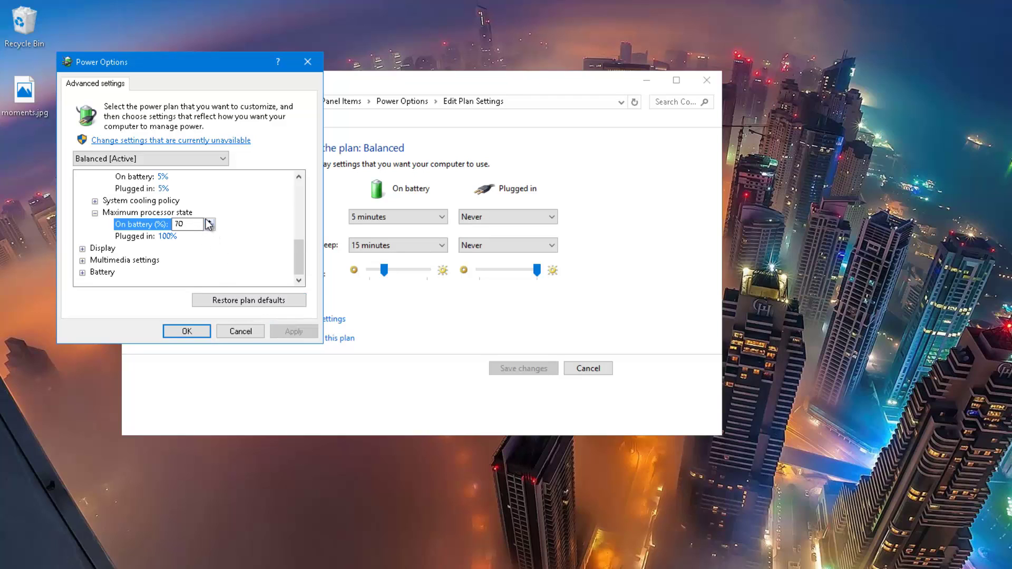
pyautogui.click(180, 212)
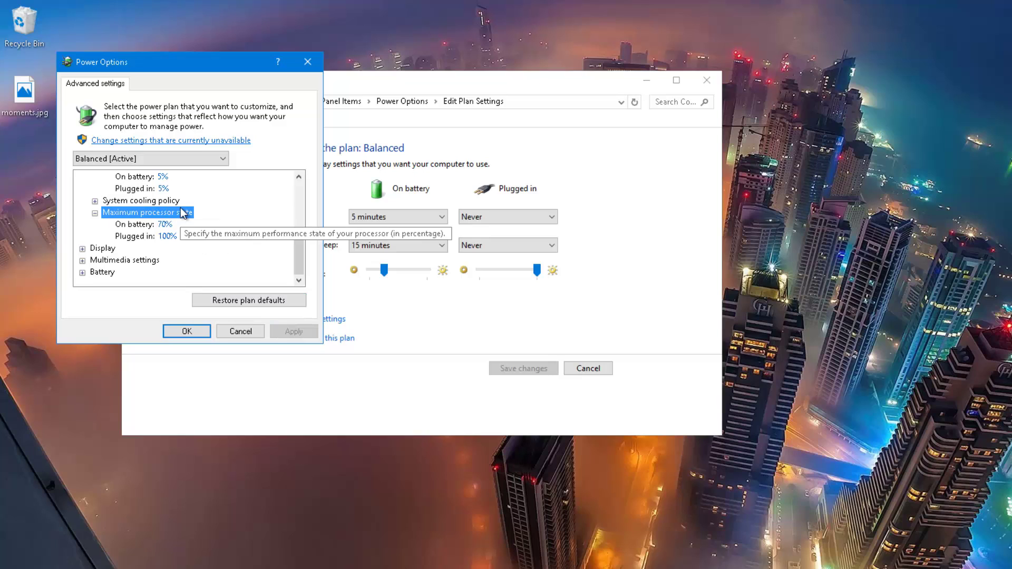
# Change the on-battery maximum processor state to 100% and apply it
pyautogui.click(157, 226)
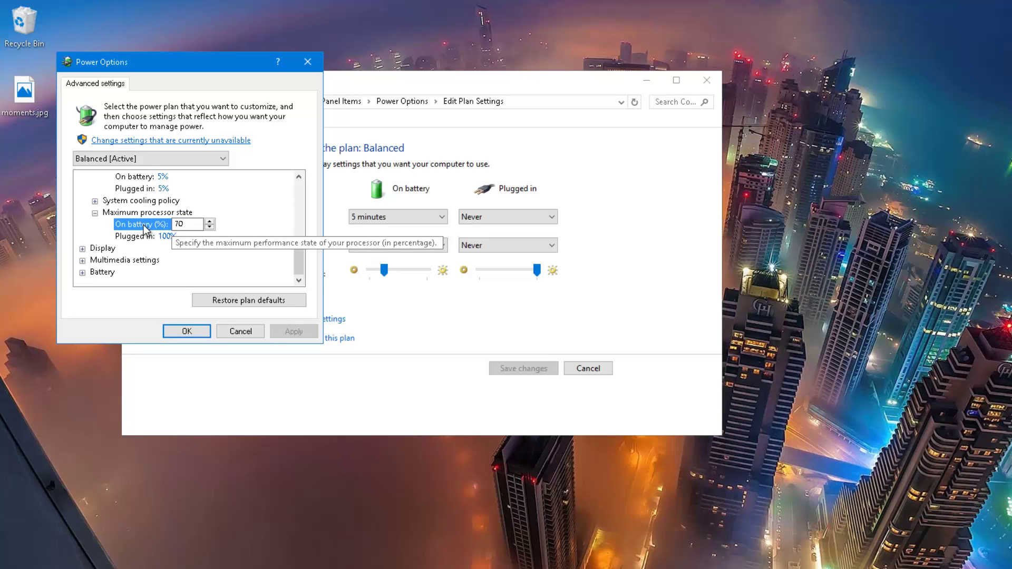
pyautogui.click(143, 229)
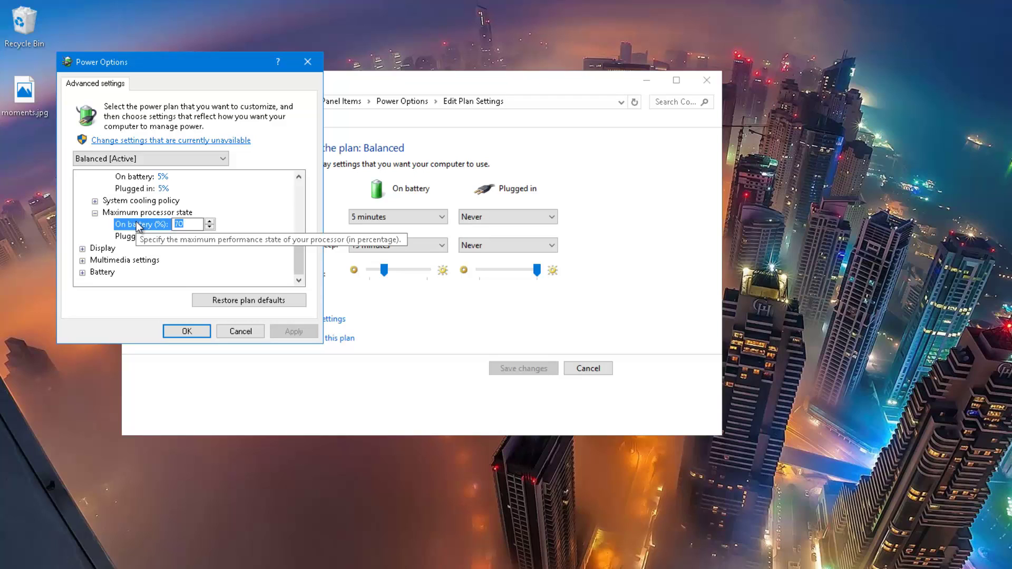
pyautogui.write('100')
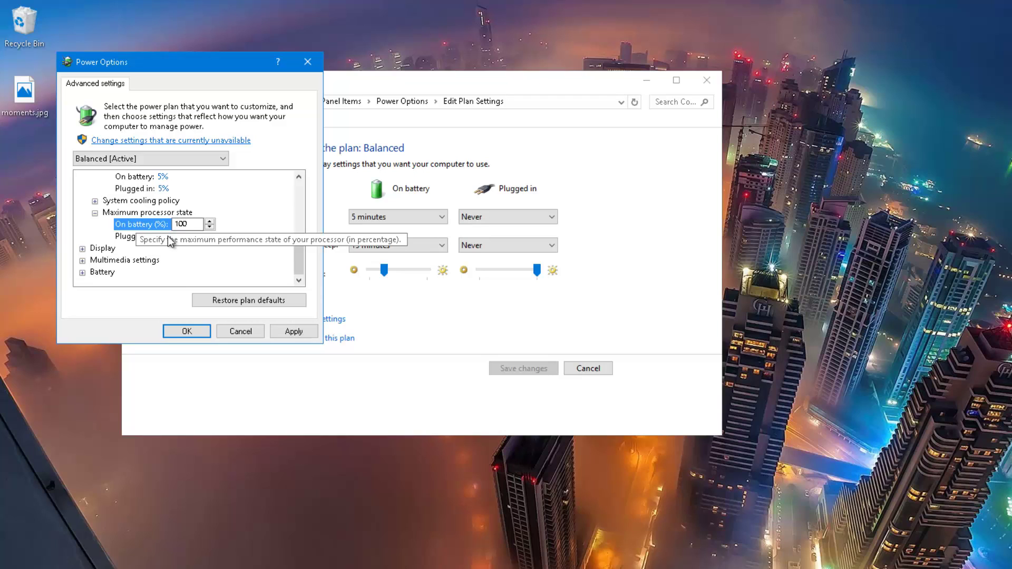
pyautogui.click(295, 332)
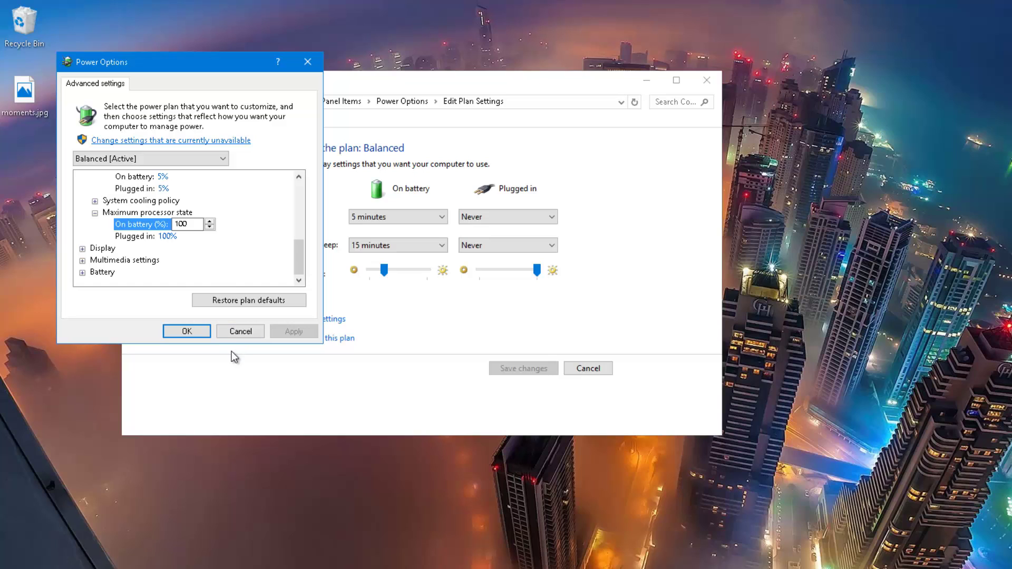
# Cancel the advanced power settings dialog to return to the Balanced plan's Edit Plan Settings page
pyautogui.click(241, 333)
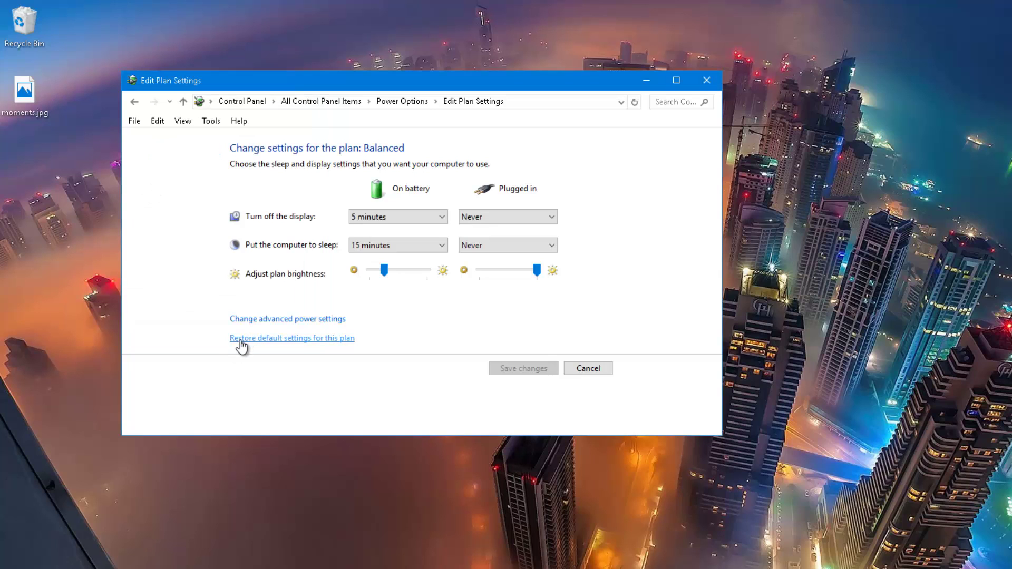